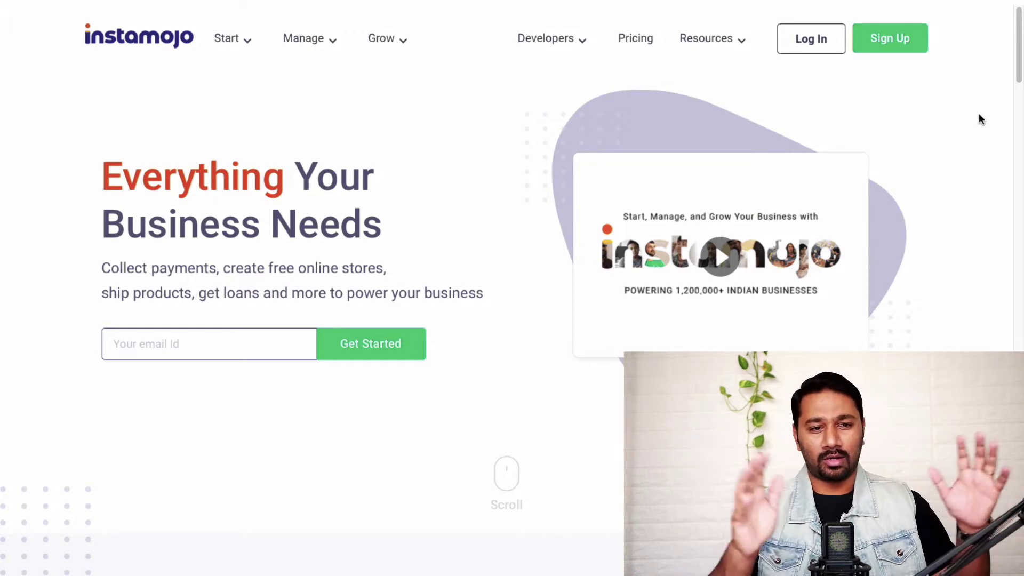
Step: Sign up for a business account with an email and password, reaching the payment-link username step
click(897, 50)
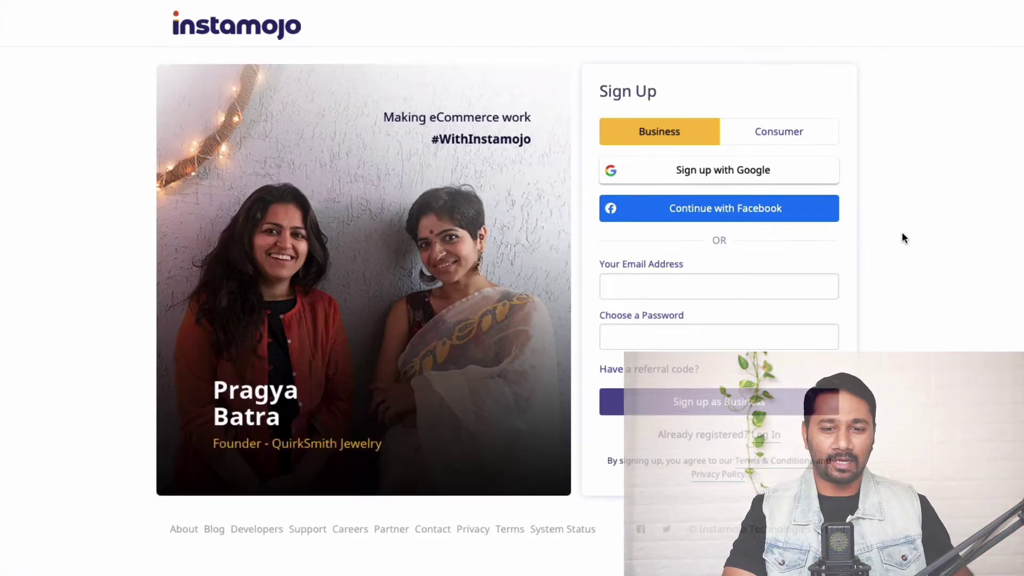
click(728, 289)
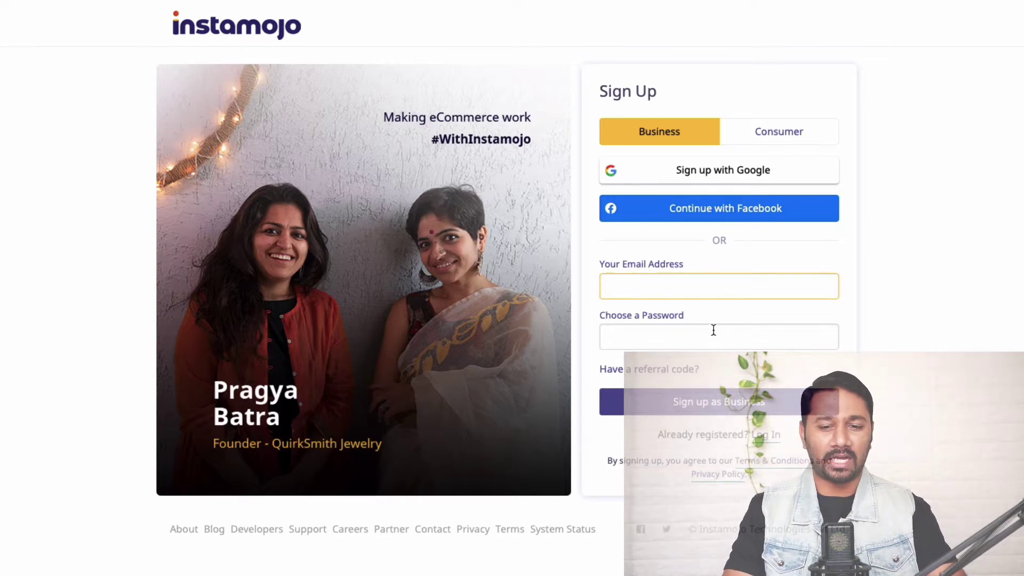
click(742, 413)
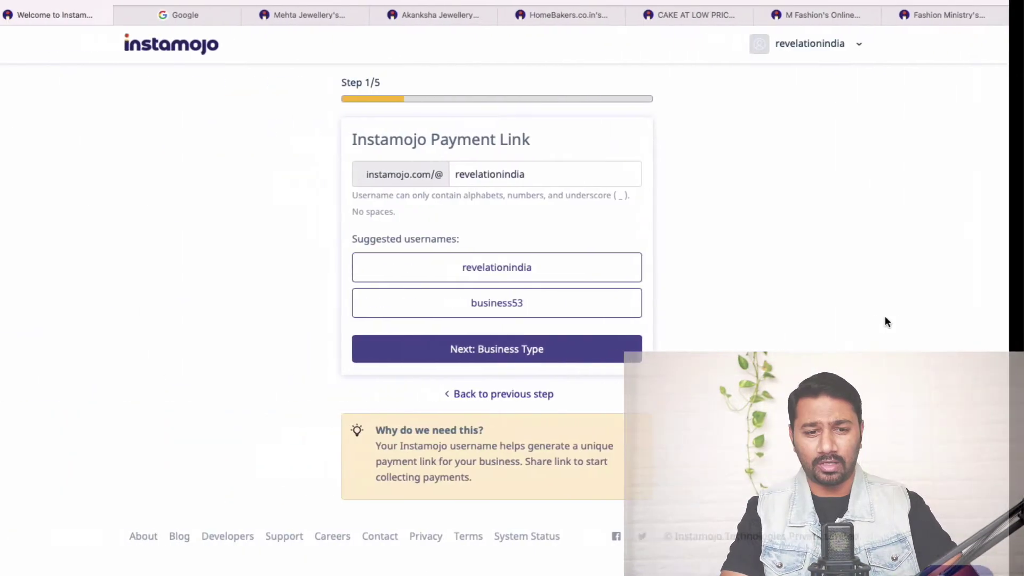
Step: Set the business type to Registered Organization, Private Limited (Pvt. Ltd.), and continue to Business Details
scroll(799, 248, down, 1)
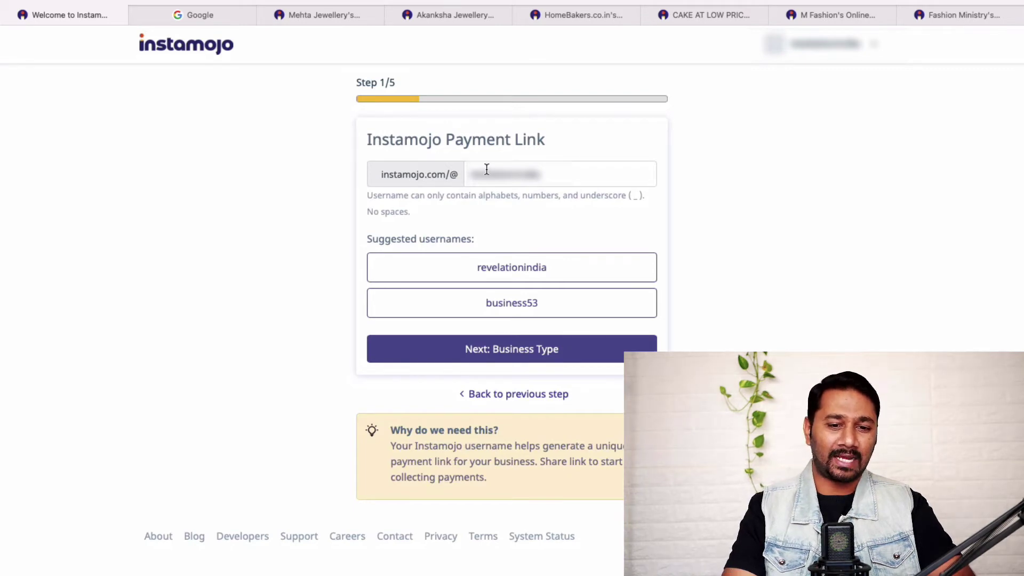
click(558, 352)
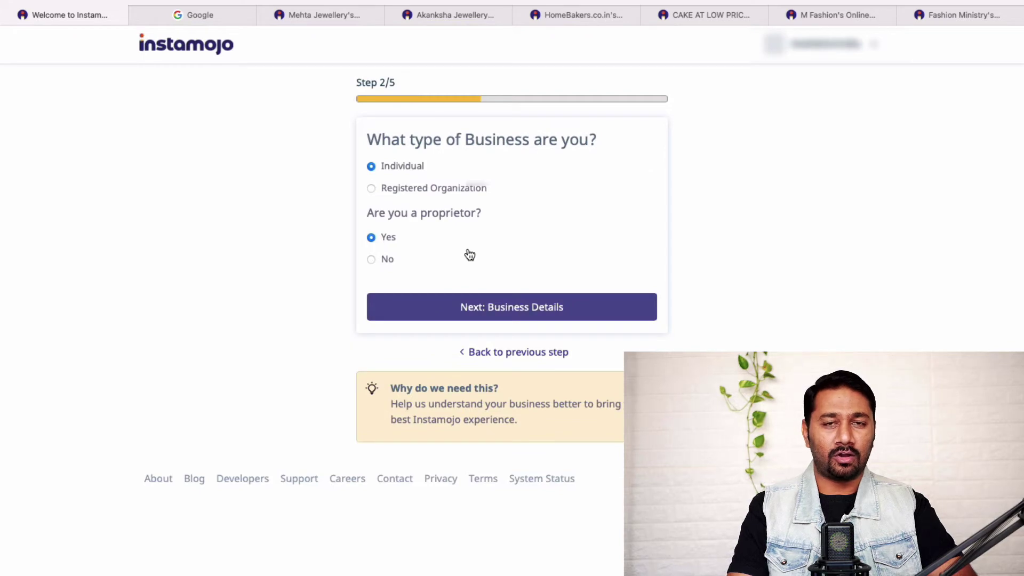
click(371, 190)
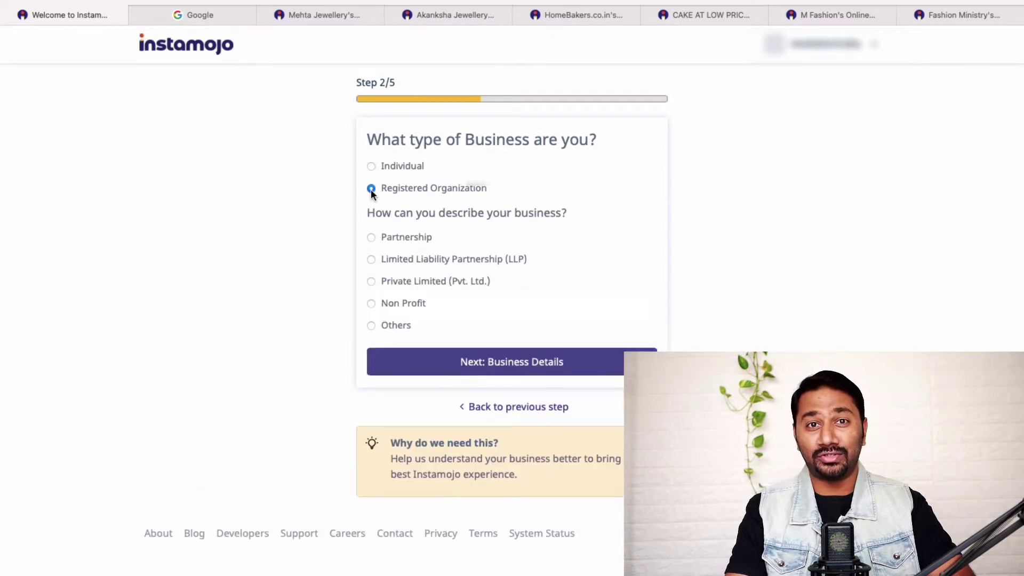
click(372, 260)
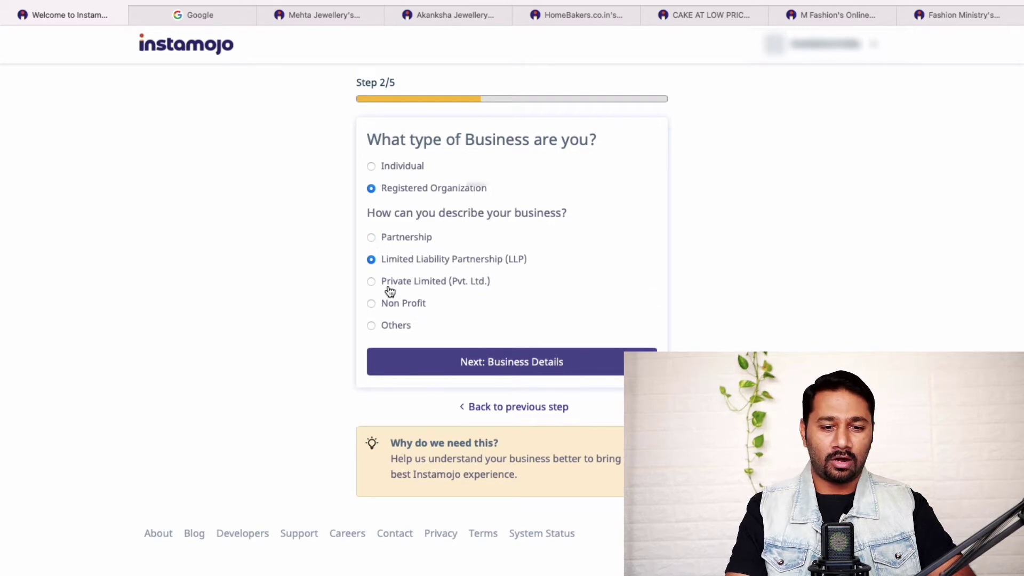
click(373, 282)
click(444, 360)
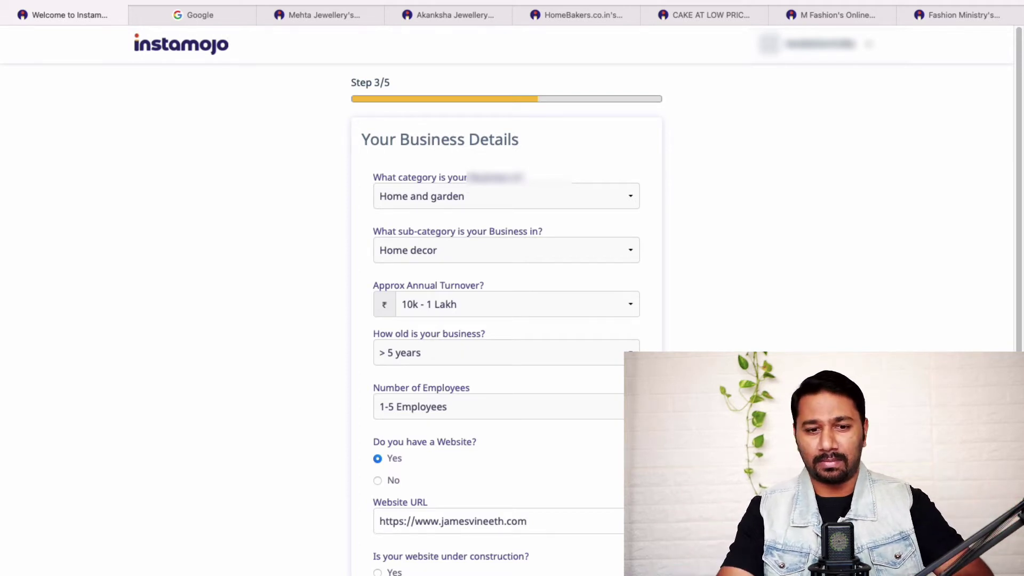
Step: Set the business category to Clothing, Accessories and Shoes and continue to step 4
click(553, 198)
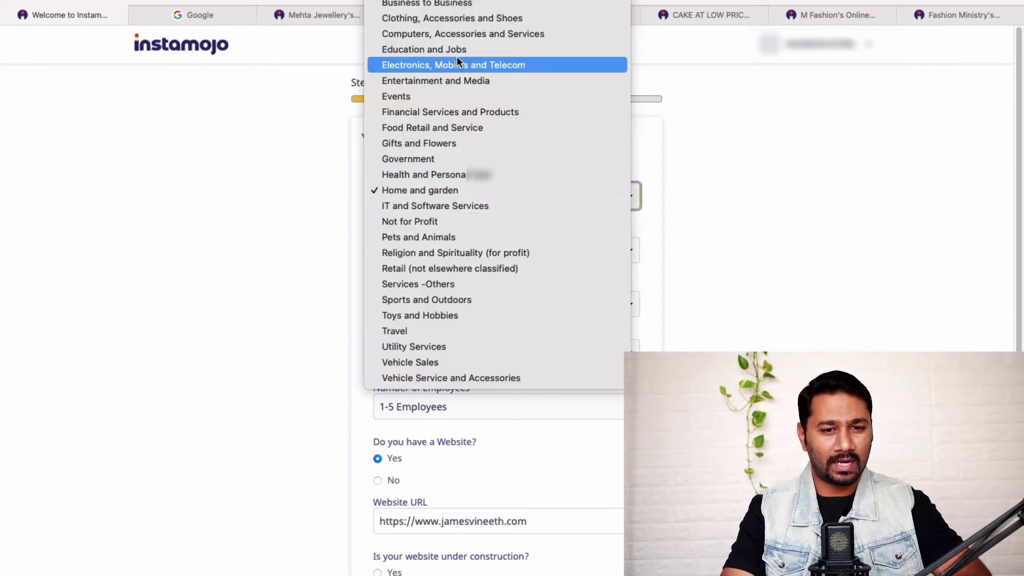
click(446, 20)
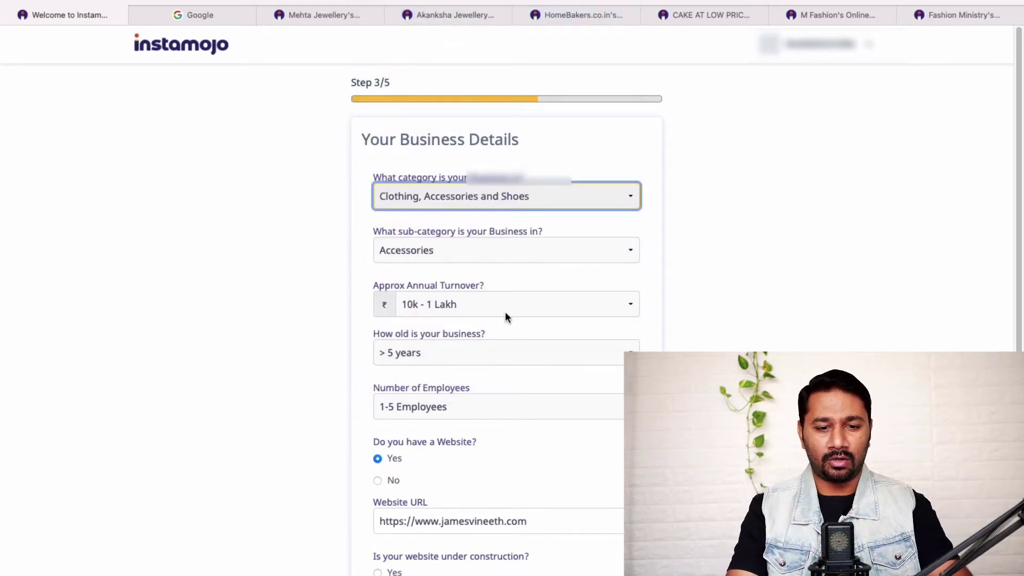
scroll(505, 311, down, 3)
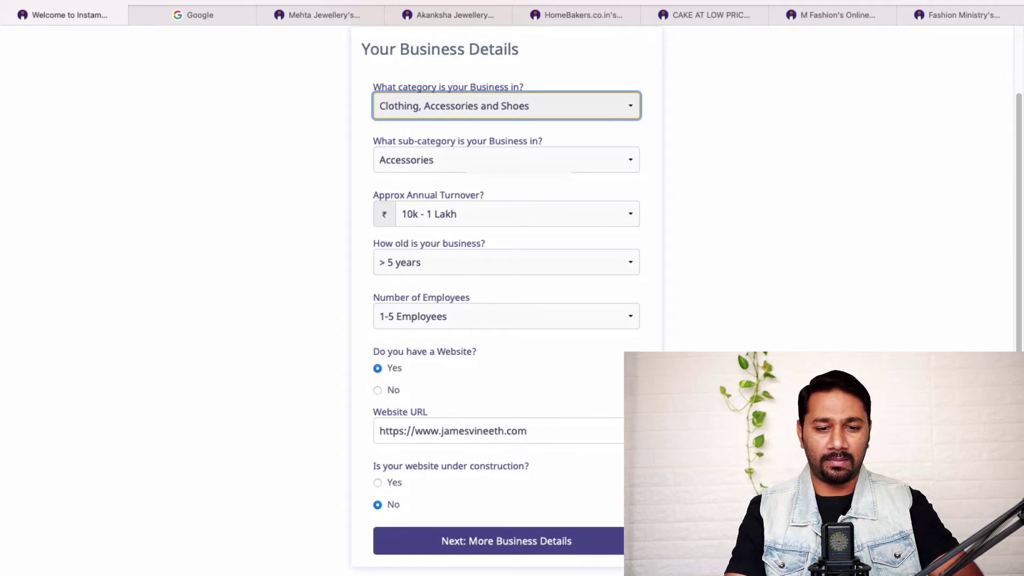
scroll(569, 362, down, 2)
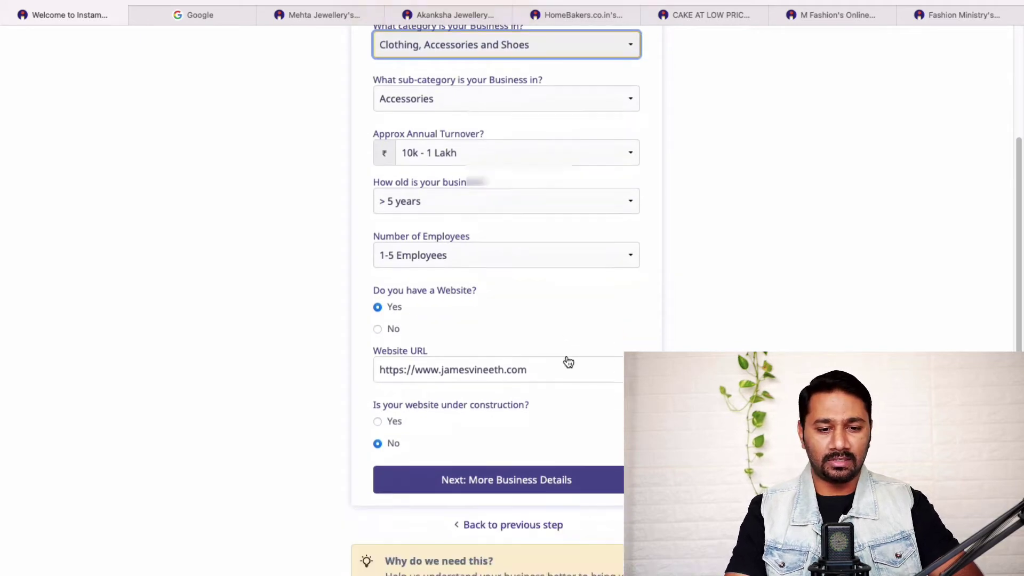
click(553, 482)
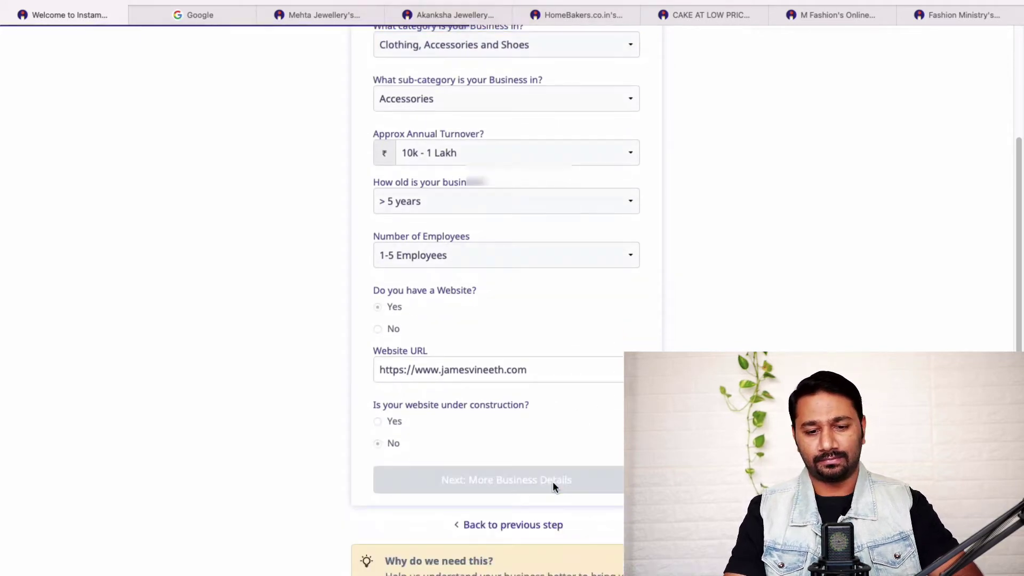
Step: Try to continue past More Business Details without PAN, then switch to the Google tab
scroll(507, 299, down, 2)
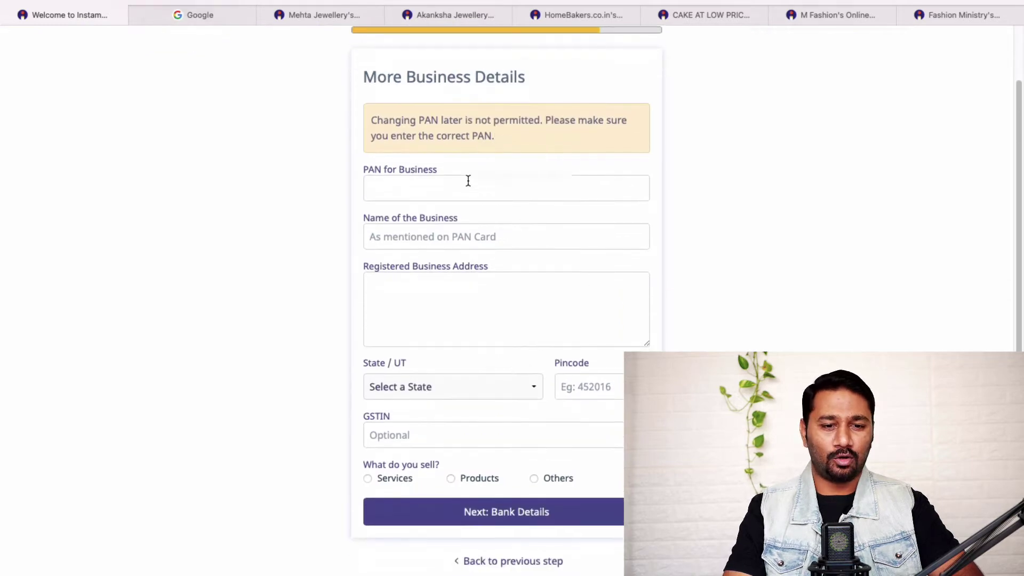
click(467, 182)
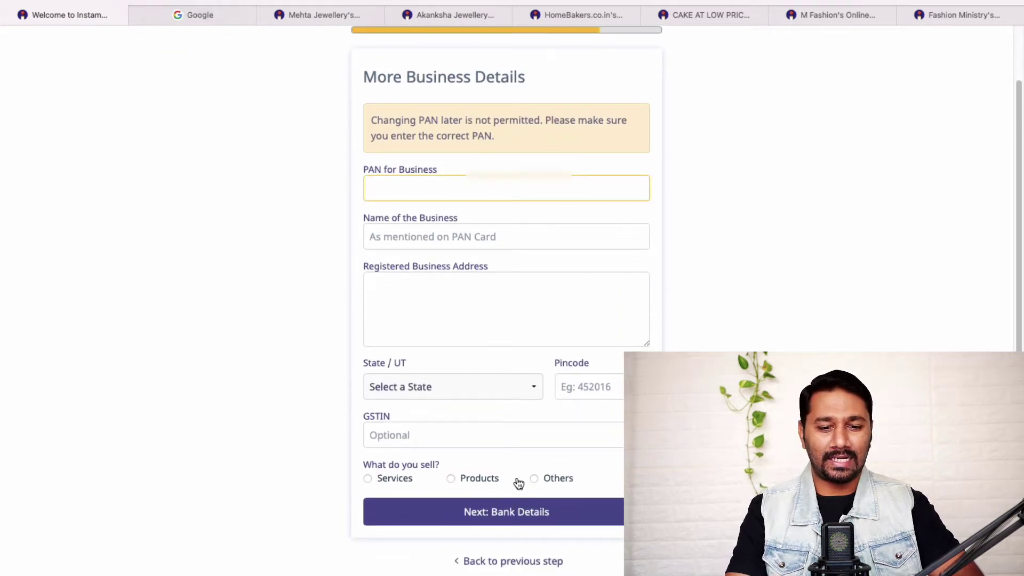
click(532, 518)
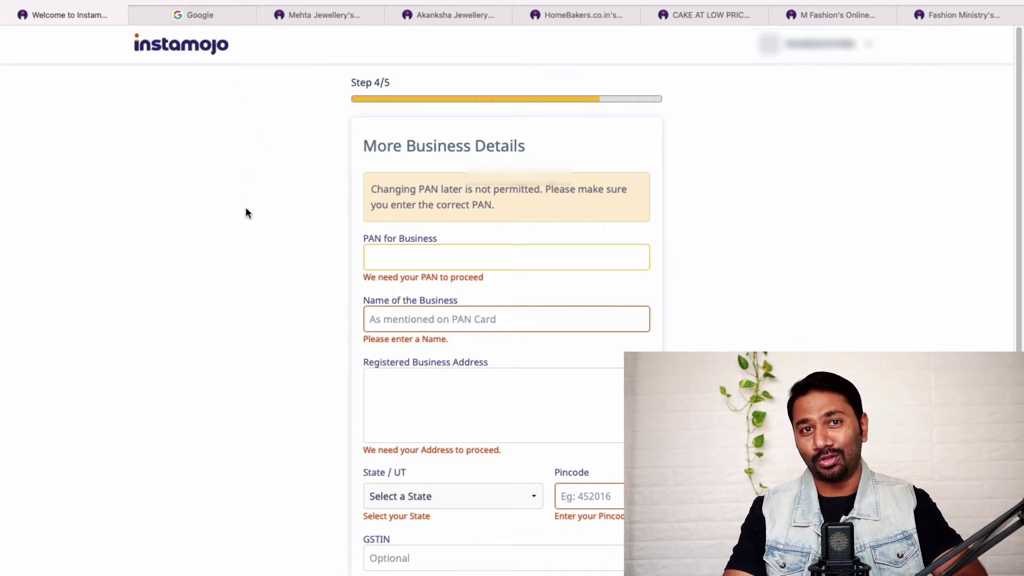
click(222, 17)
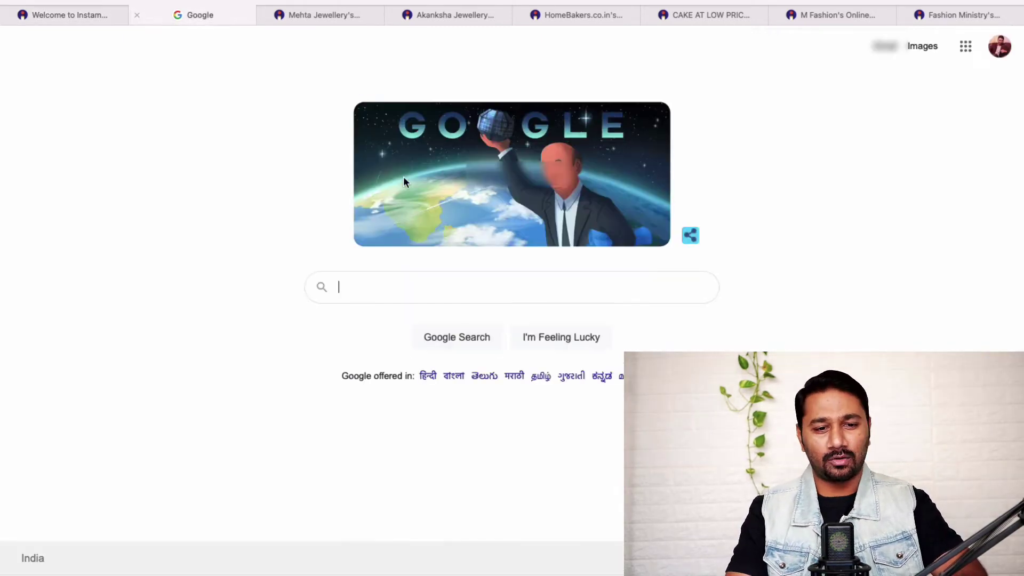
Step: Search Google for Instamojo online stores, then refine the query to jewellery stores
click(425, 284)
text(instamojo)
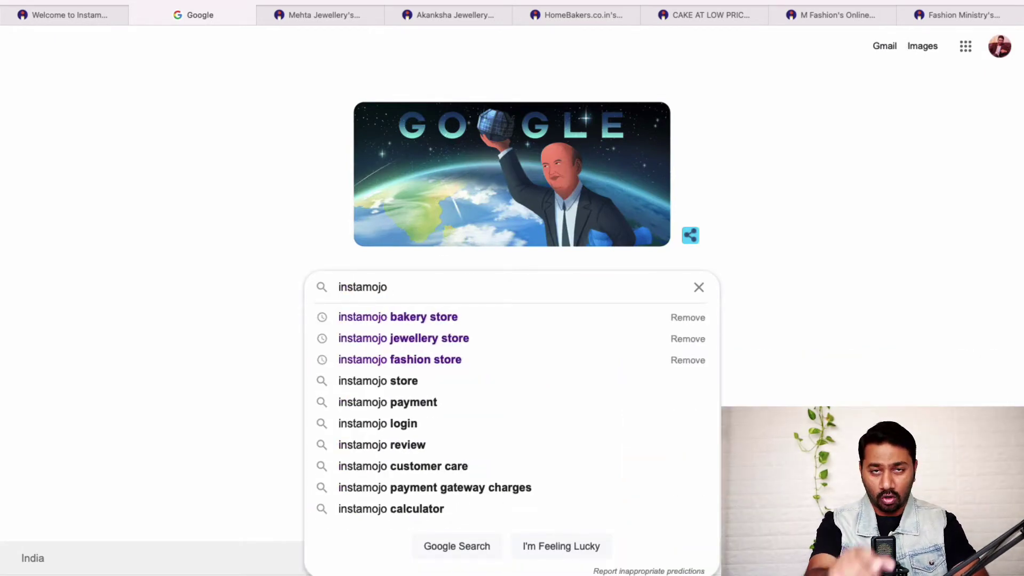
text( online sotre)
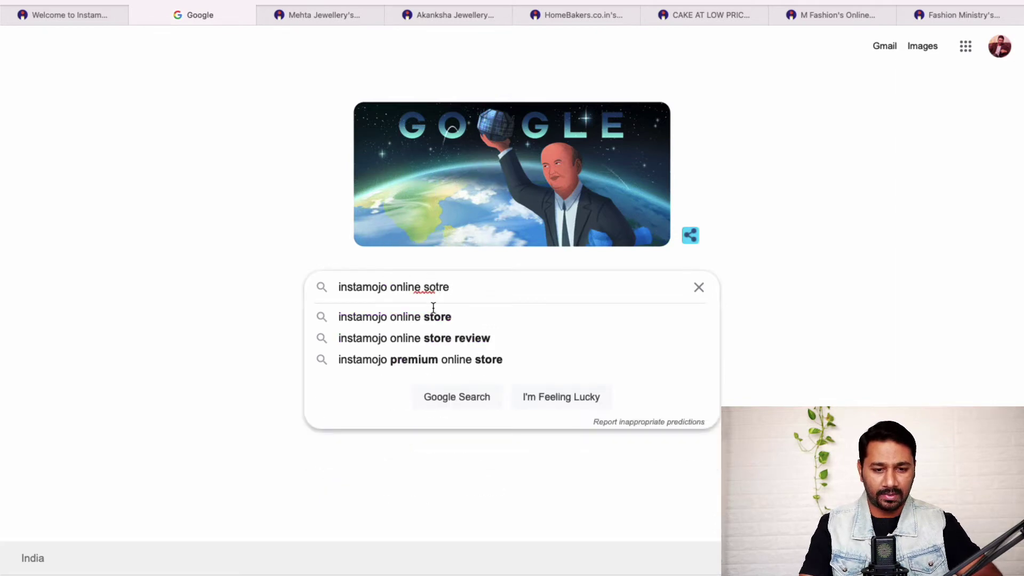
click(430, 315)
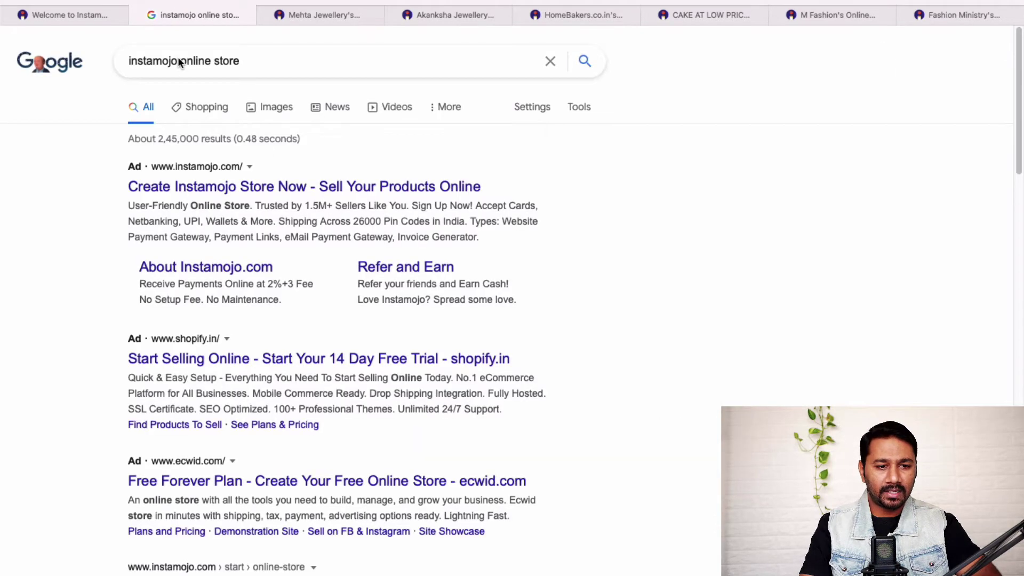
click(178, 60)
text(jewe)
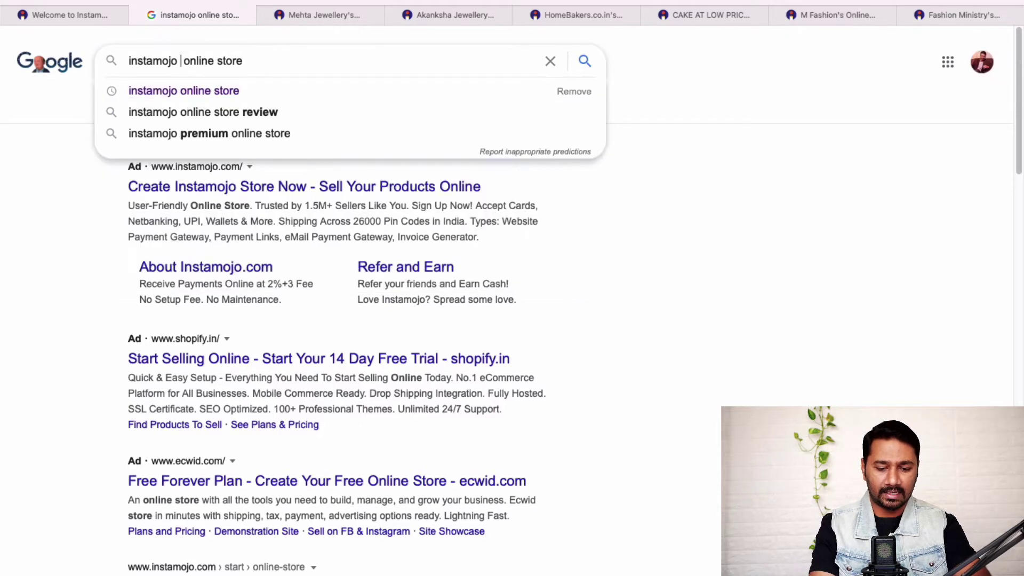
text(lery)
key(Return)
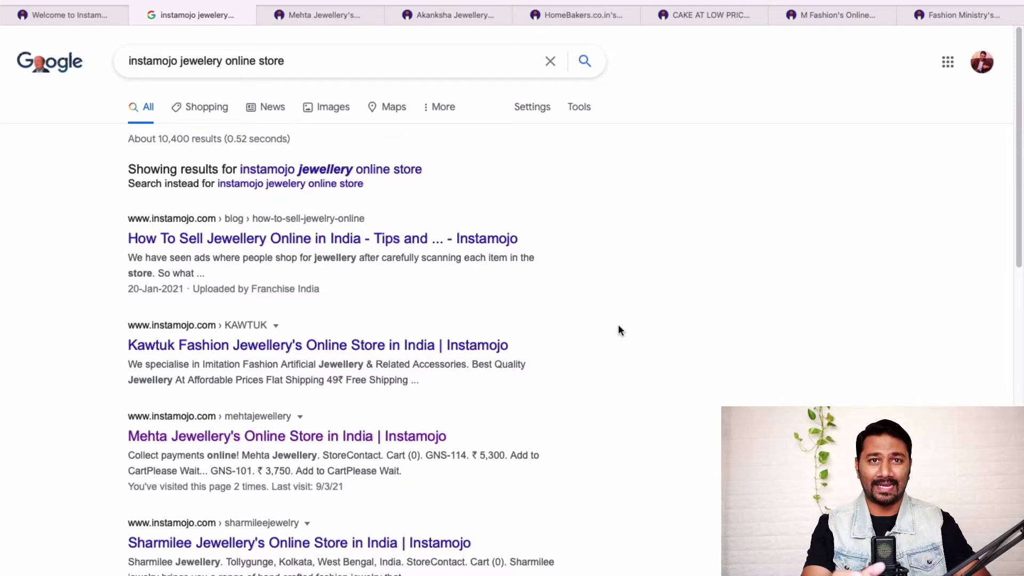
scroll(618, 328, down, 1)
scroll(618, 331, up, 1)
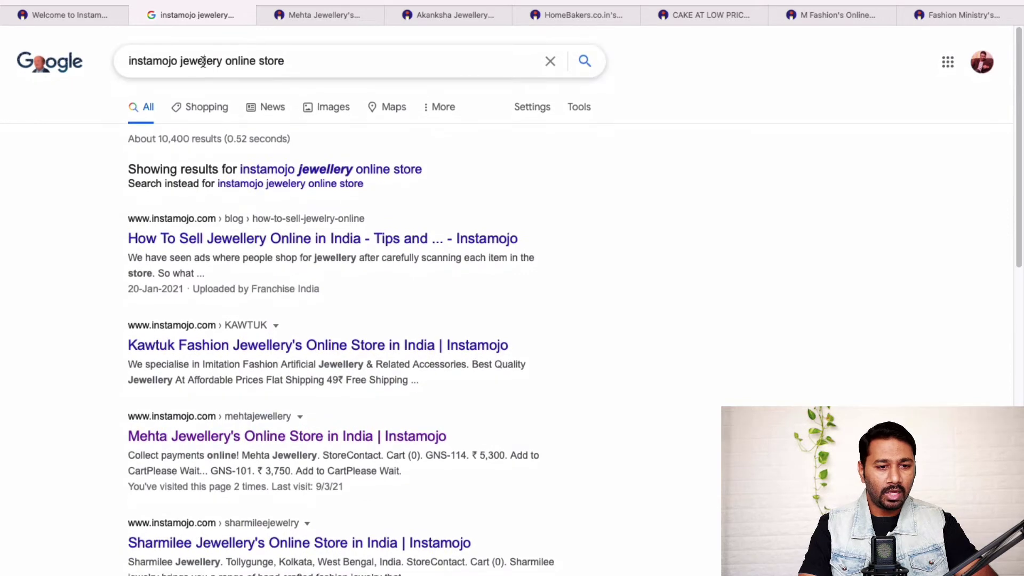
Step: Change the search to bakery, then fashion online stores, review the results and close the tab
double_click(203, 62)
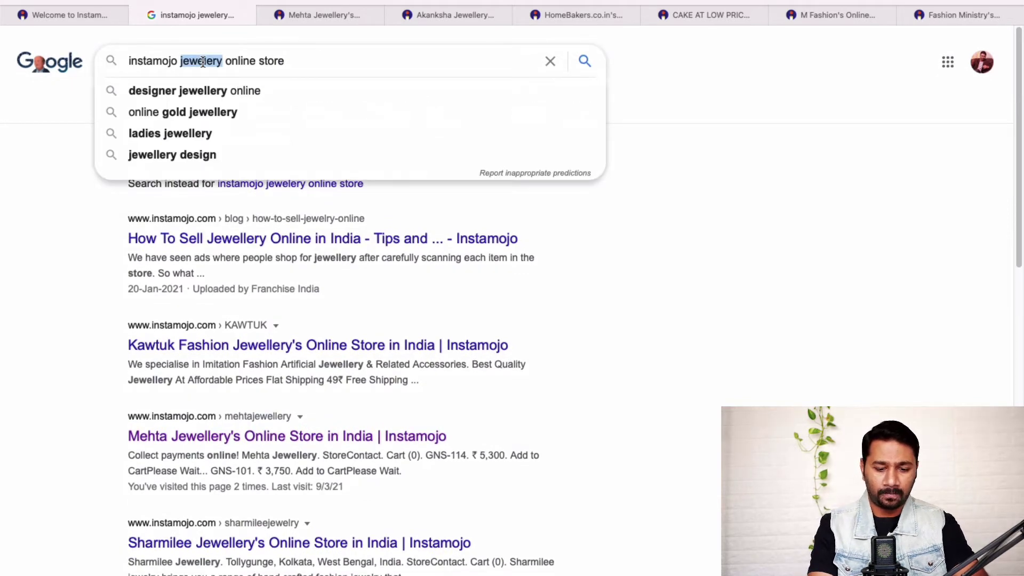
text(bakery)
key(Return)
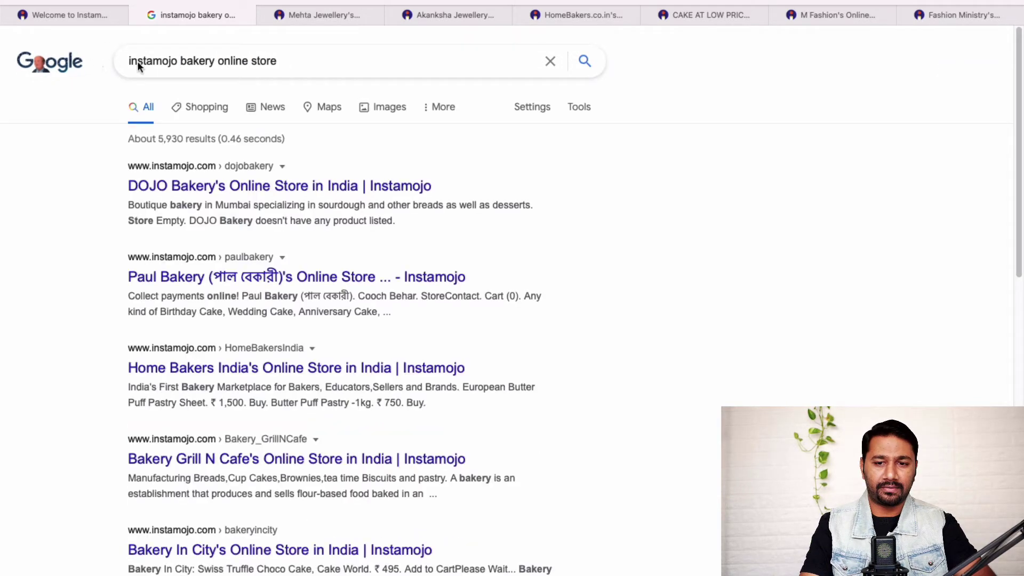
double_click(186, 63)
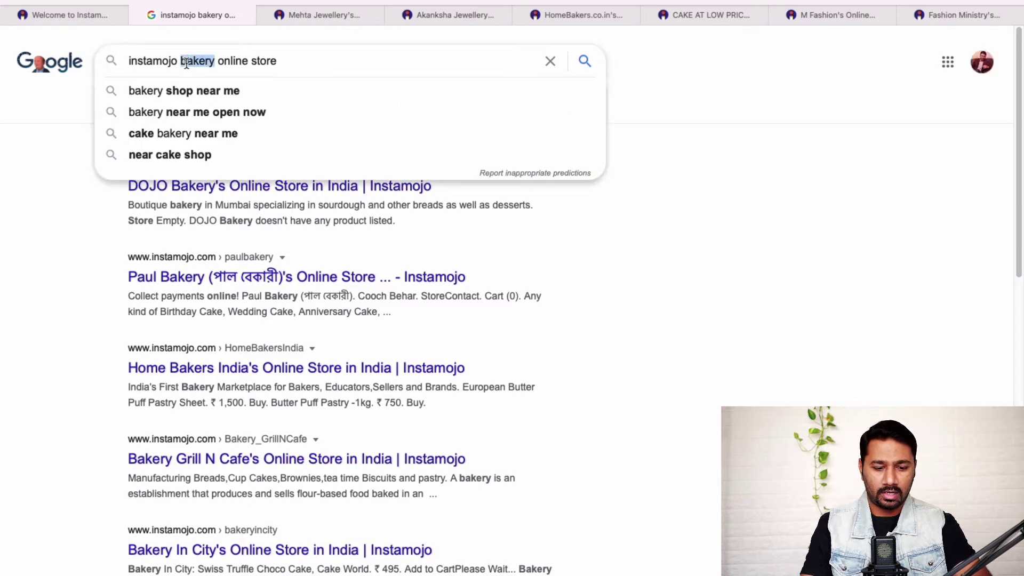
text(fashion)
key(Return)
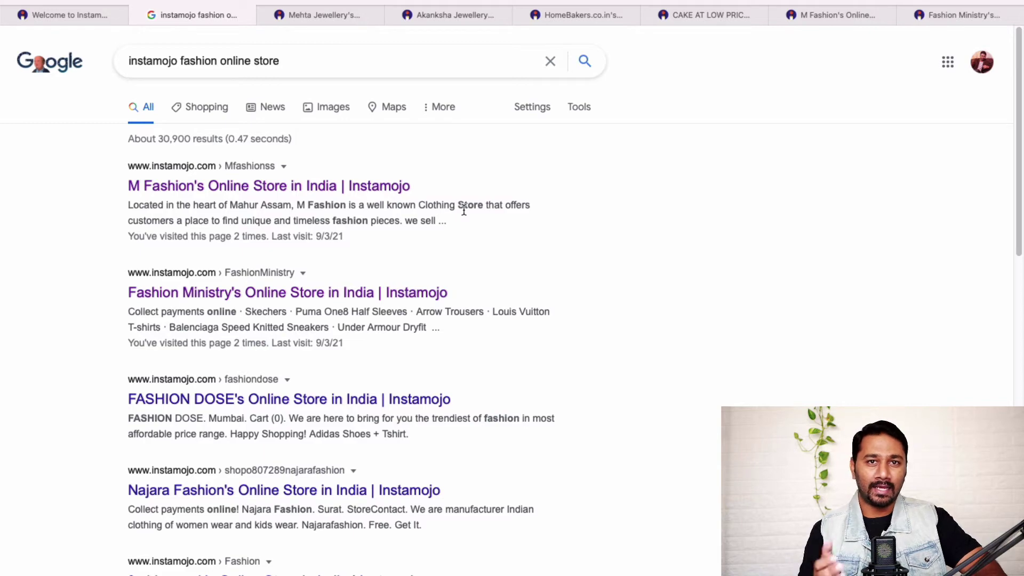
scroll(667, 331, down, 10)
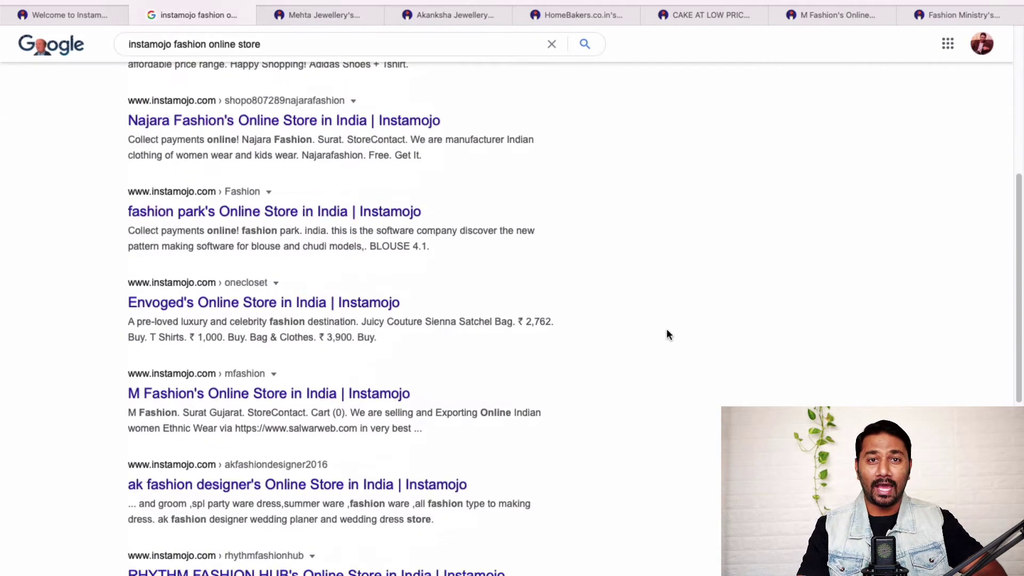
scroll(666, 330, up, 10)
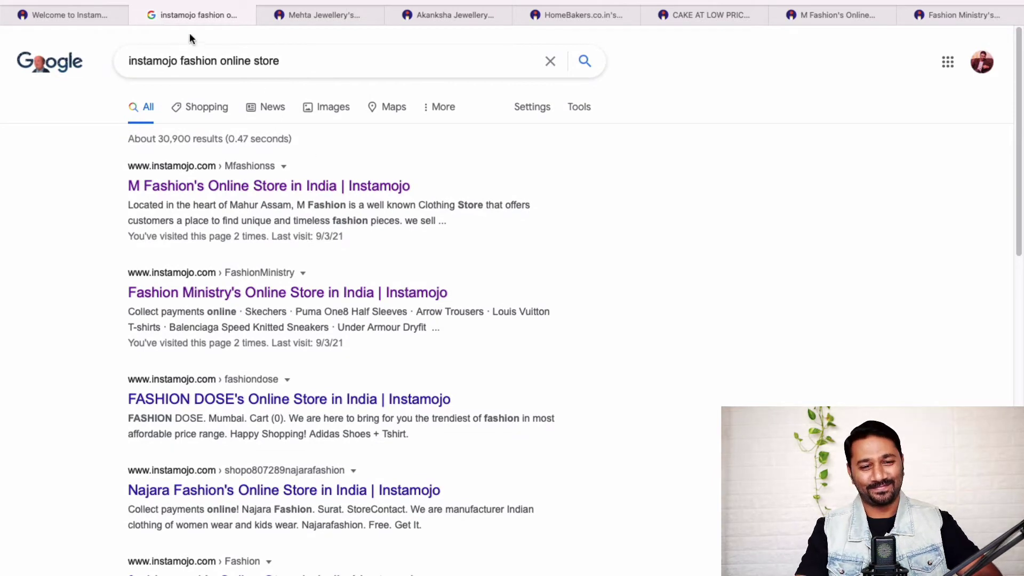
click(139, 15)
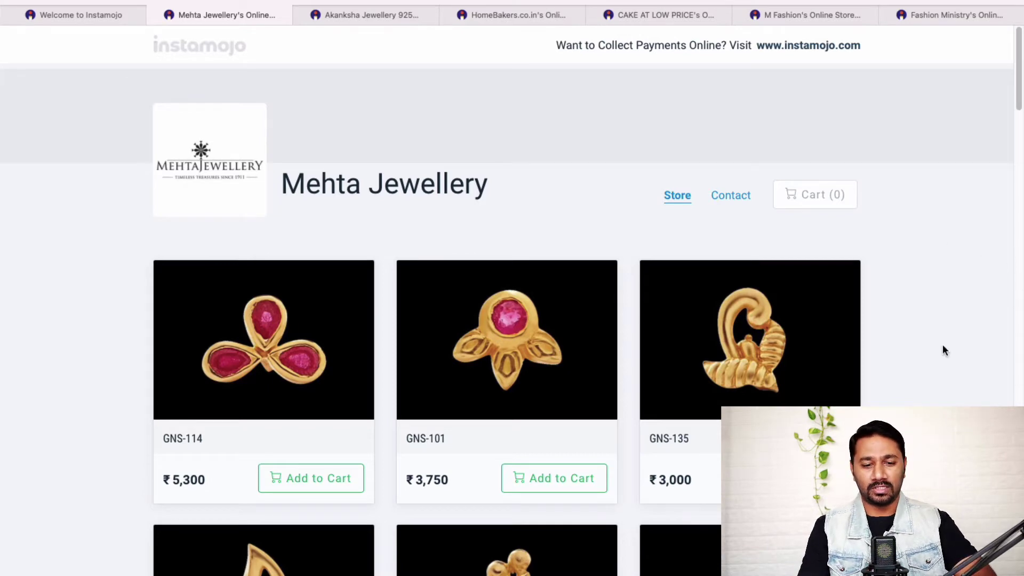
scroll(943, 346, down, 3)
scroll(943, 347, up, 3)
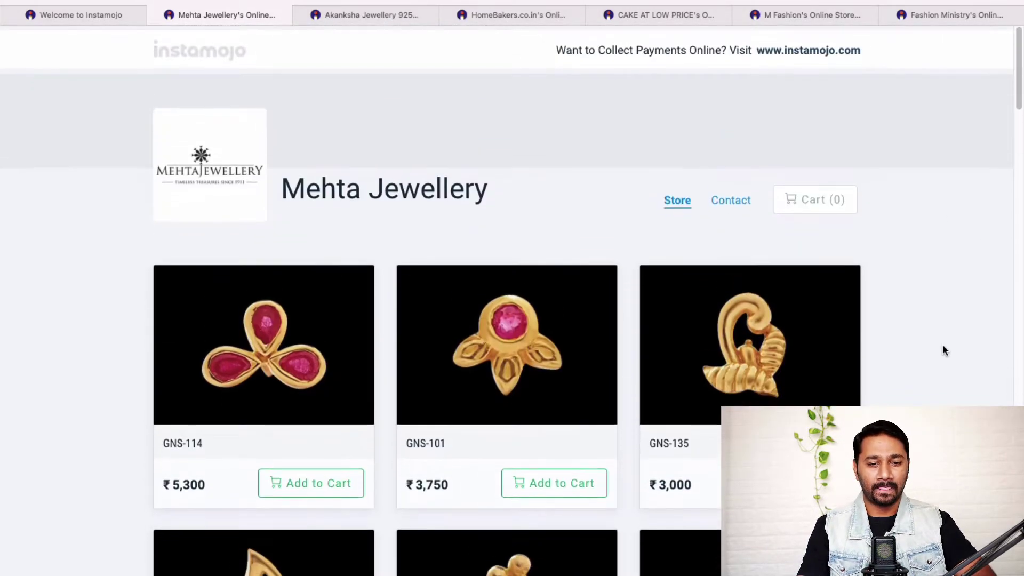
scroll(943, 346, down, 3)
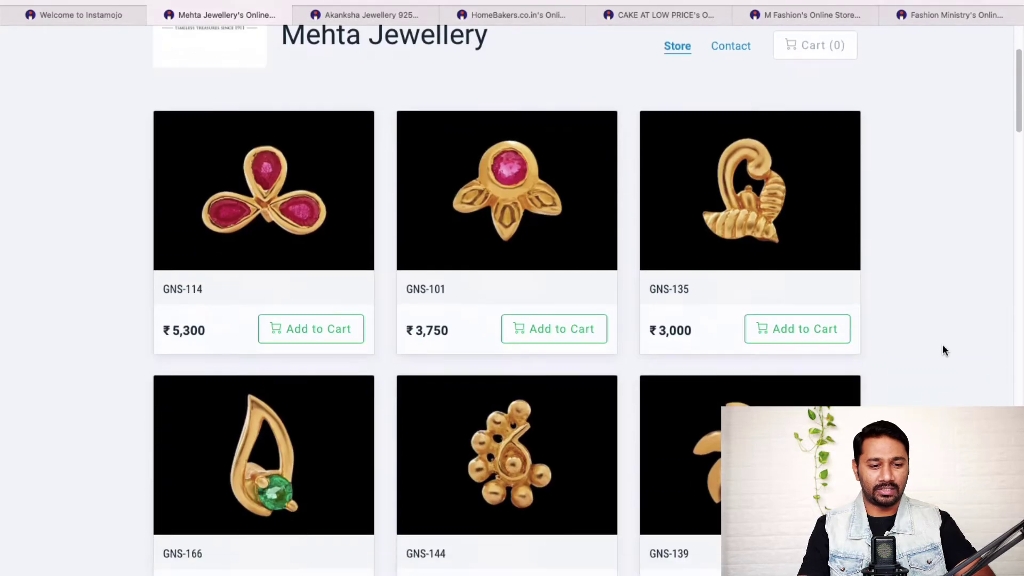
scroll(507, 298, up, 3)
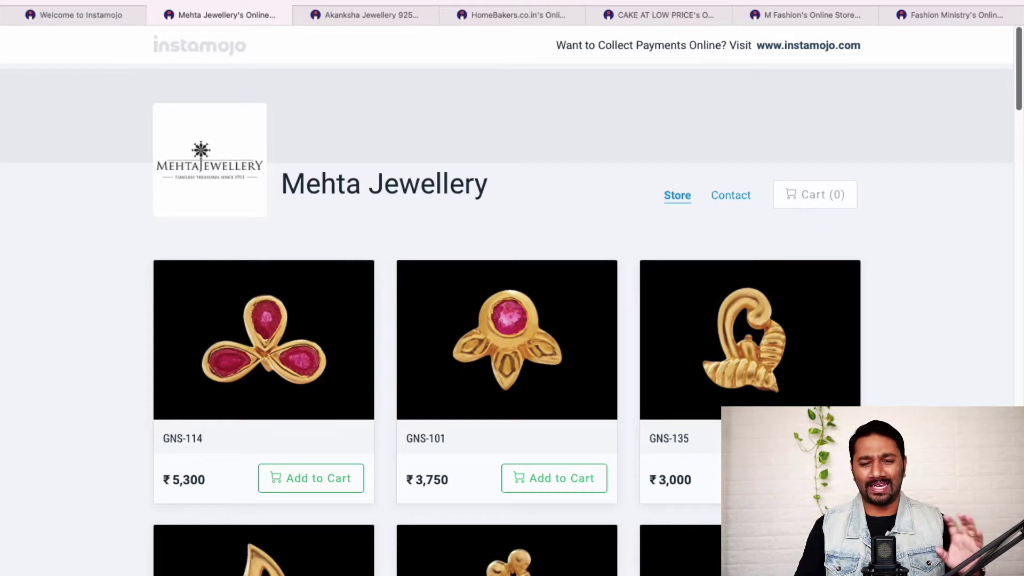
scroll(953, 366, down, 15)
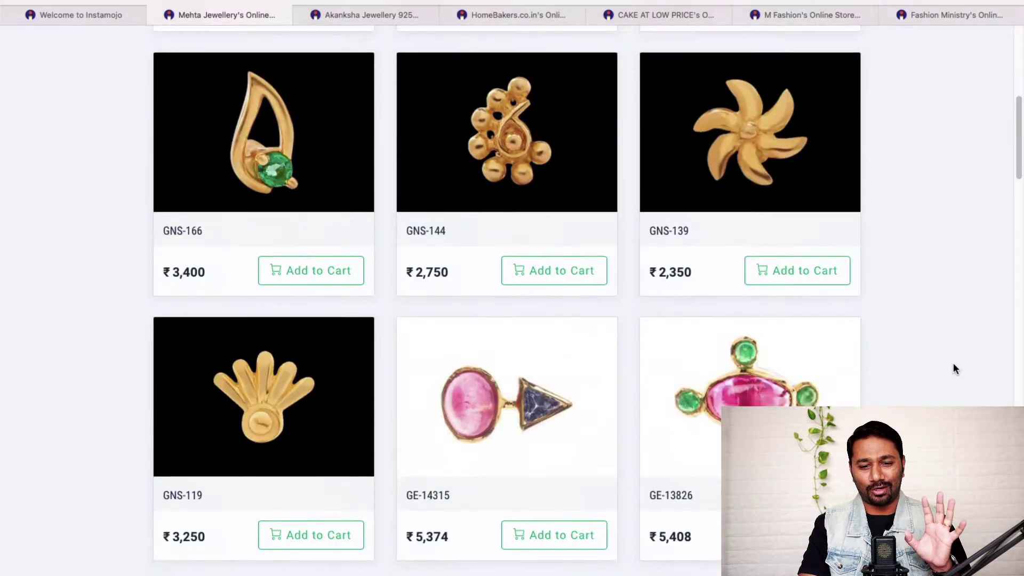
scroll(955, 368, up, 15)
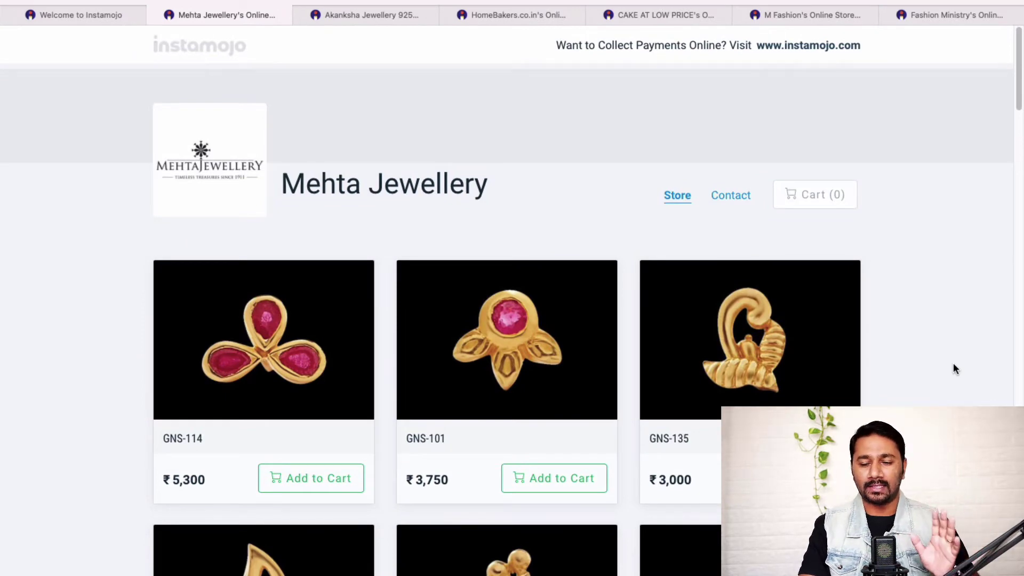
scroll(955, 368, down, 5)
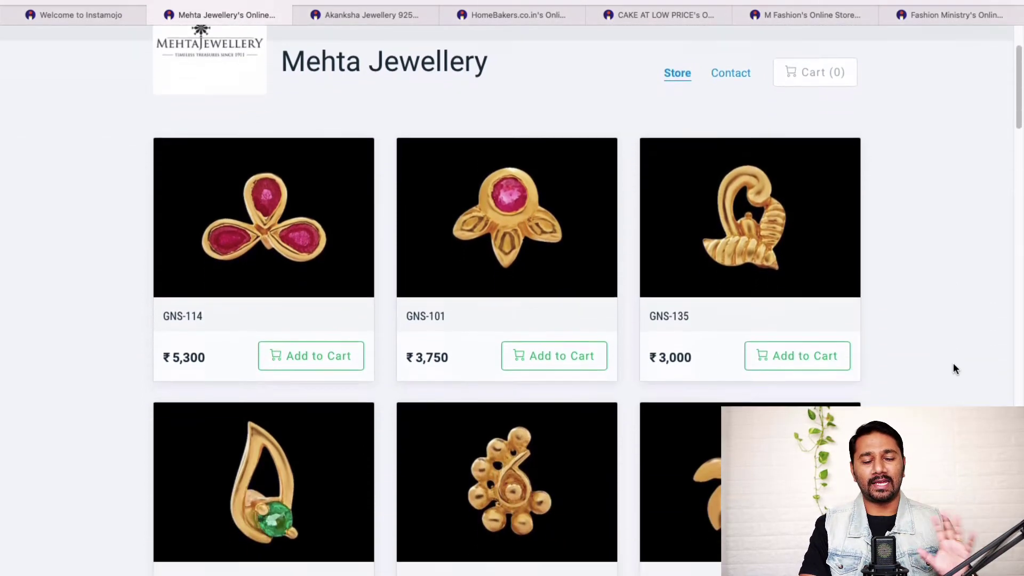
scroll(953, 365, up, 6)
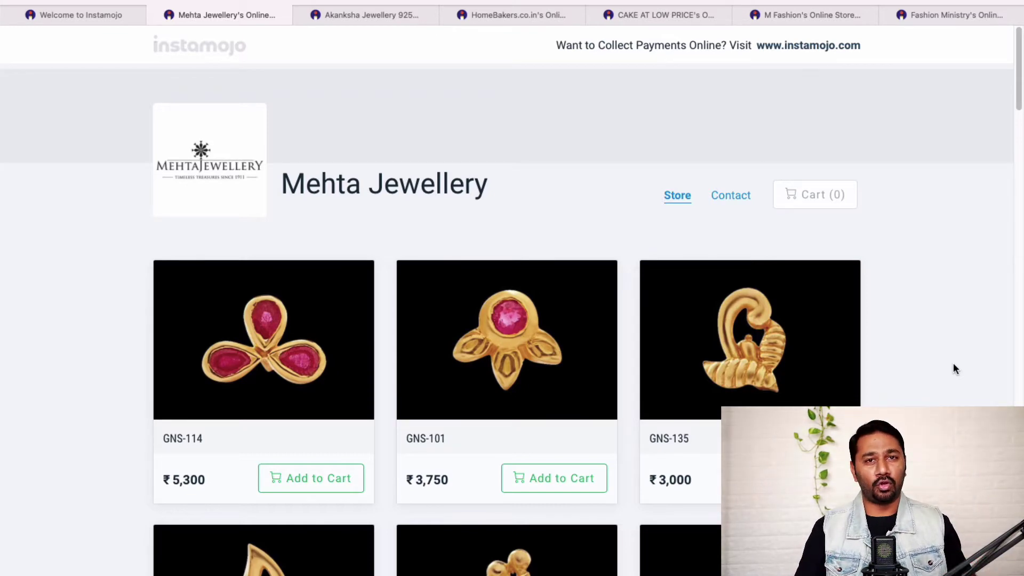
Step: Add the GNS-114 piece (₹5,300) to the Mehta Jewellery cart
scroll(421, 354, down, 3)
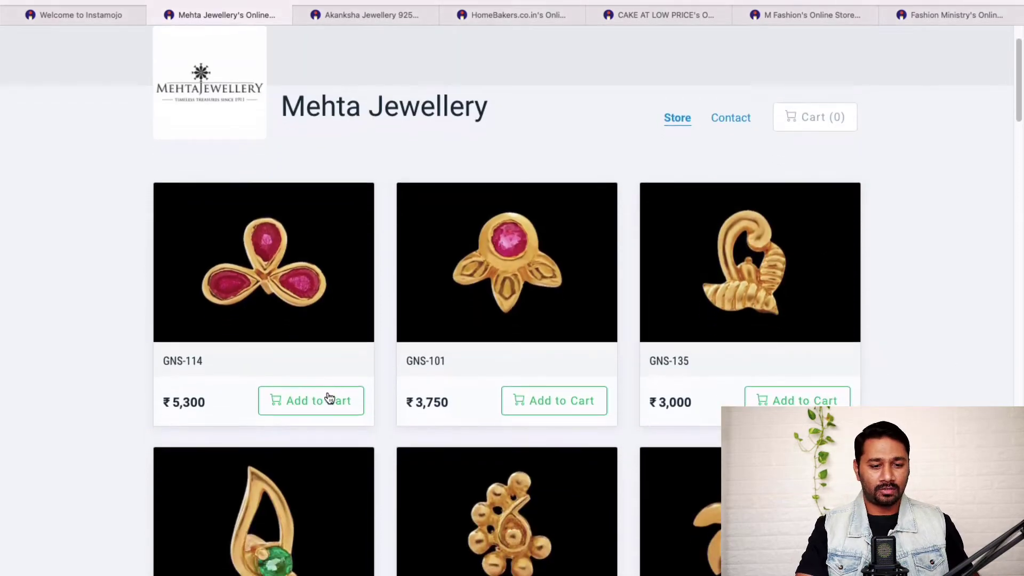
click(327, 403)
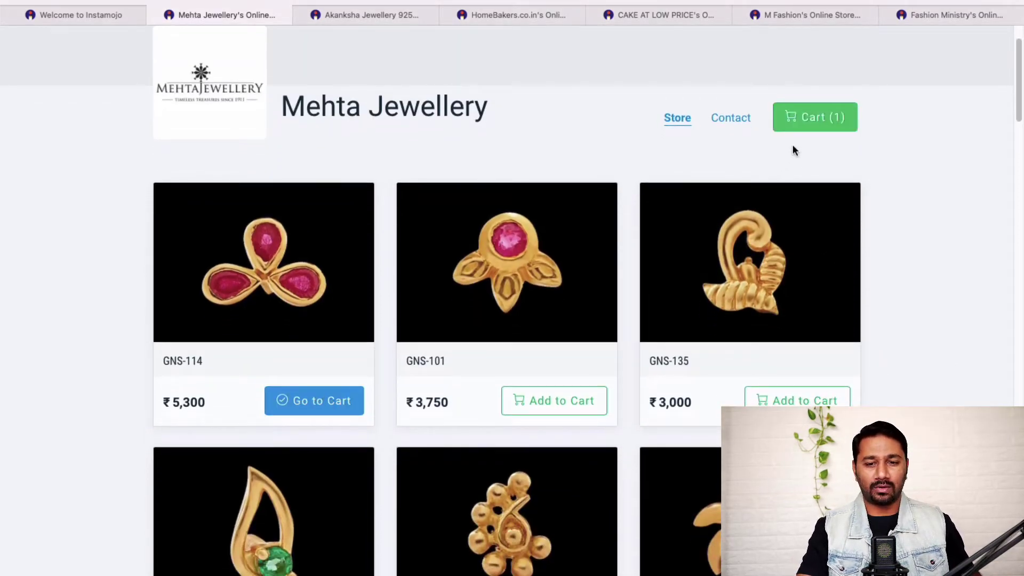
mouse_move(805, 132)
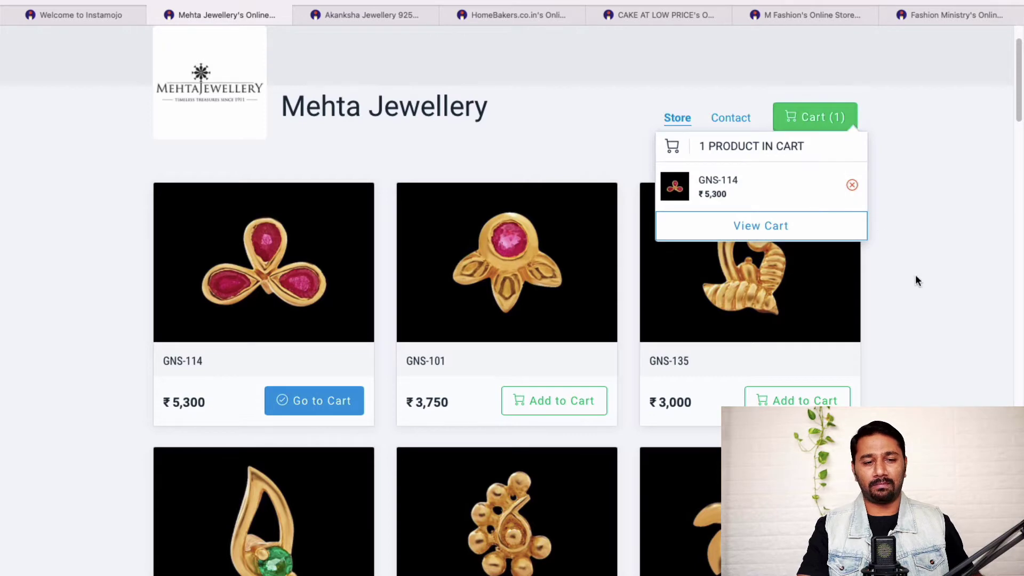
scroll(916, 280, up, 2)
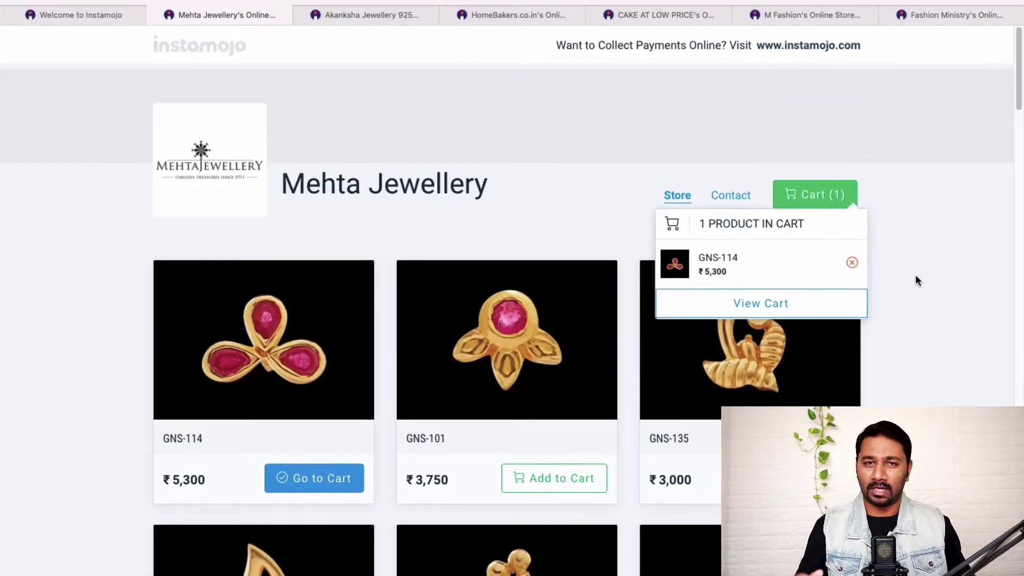
Step: Browse the Akanksha Jewellery, HomeBakers and CAKE AT LOW PRICE storefronts in turn
click(371, 16)
scroll(919, 354, down, 10)
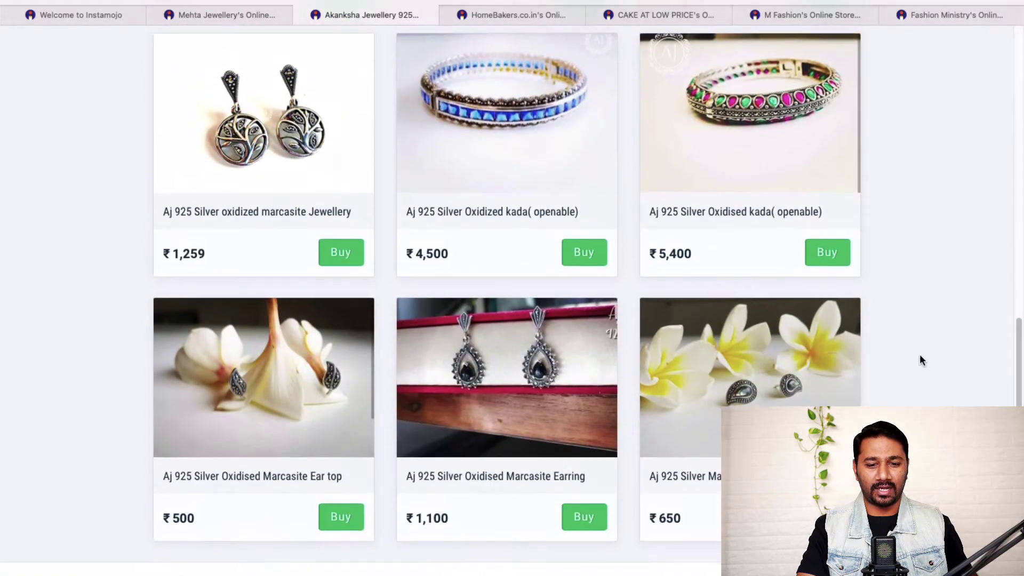
scroll(919, 354, up, 10)
click(519, 10)
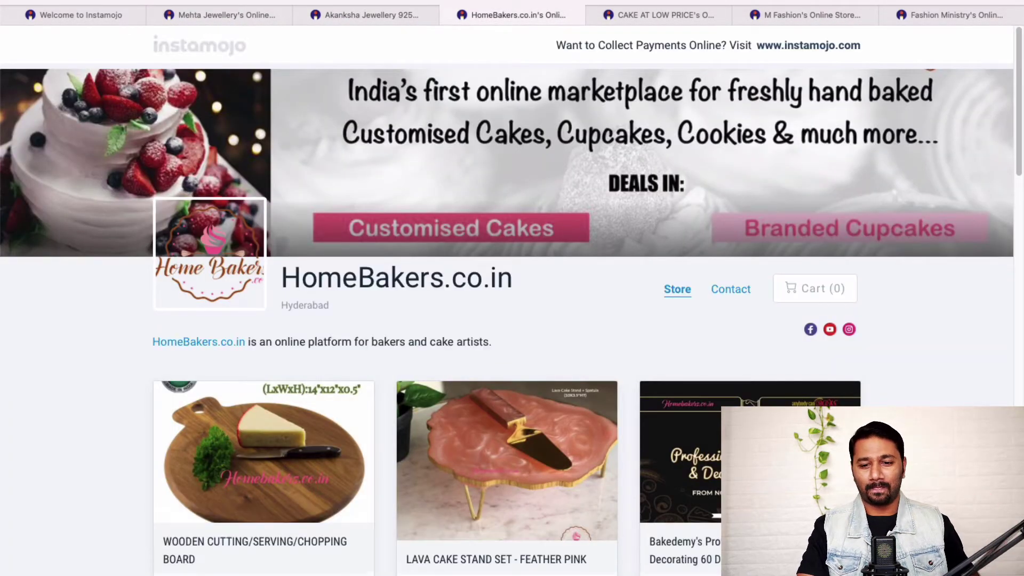
scroll(506, 288, down, 5)
scroll(574, 320, down, 12)
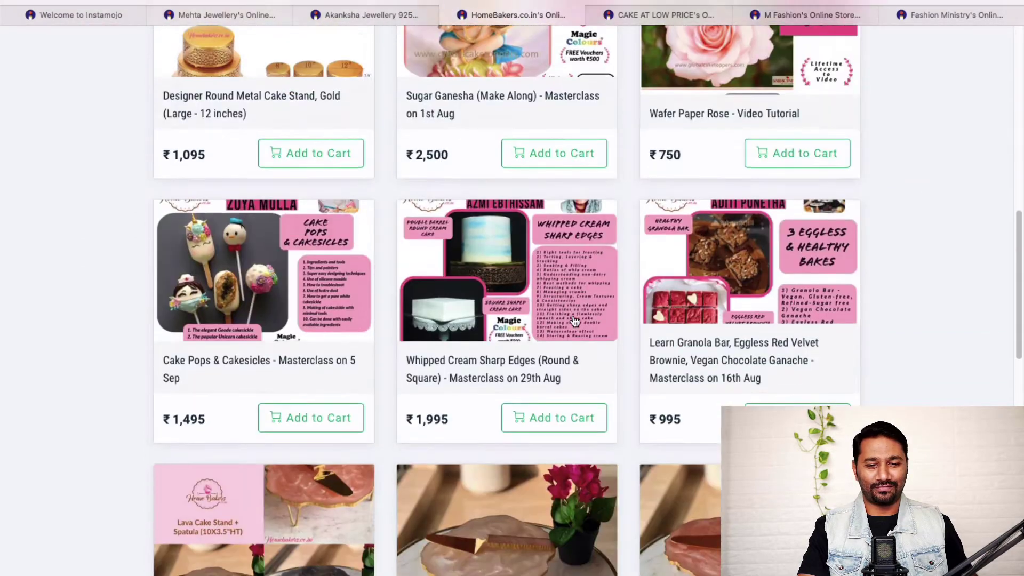
scroll(575, 320, down, 6)
click(629, 14)
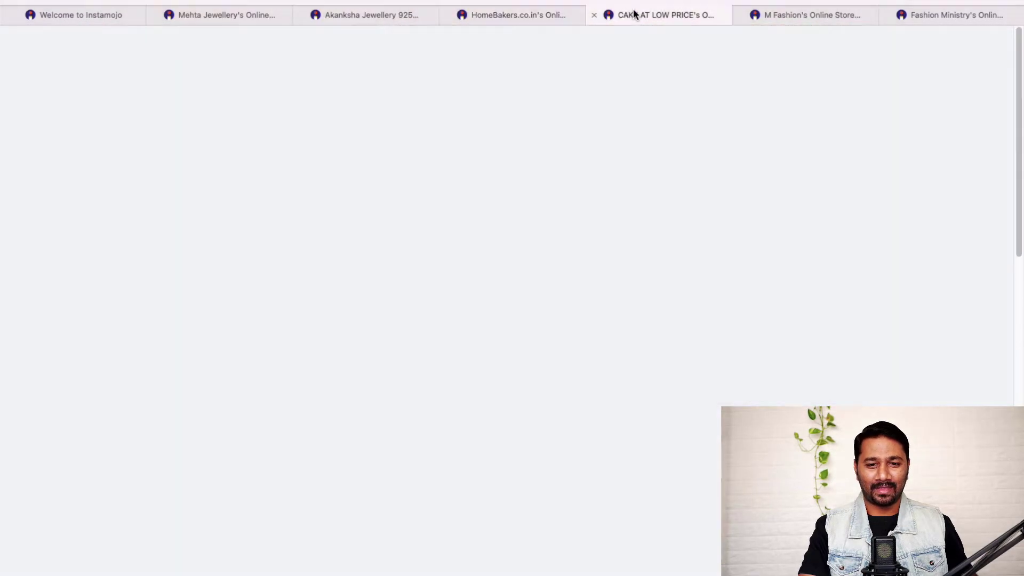
scroll(884, 346, down, 14)
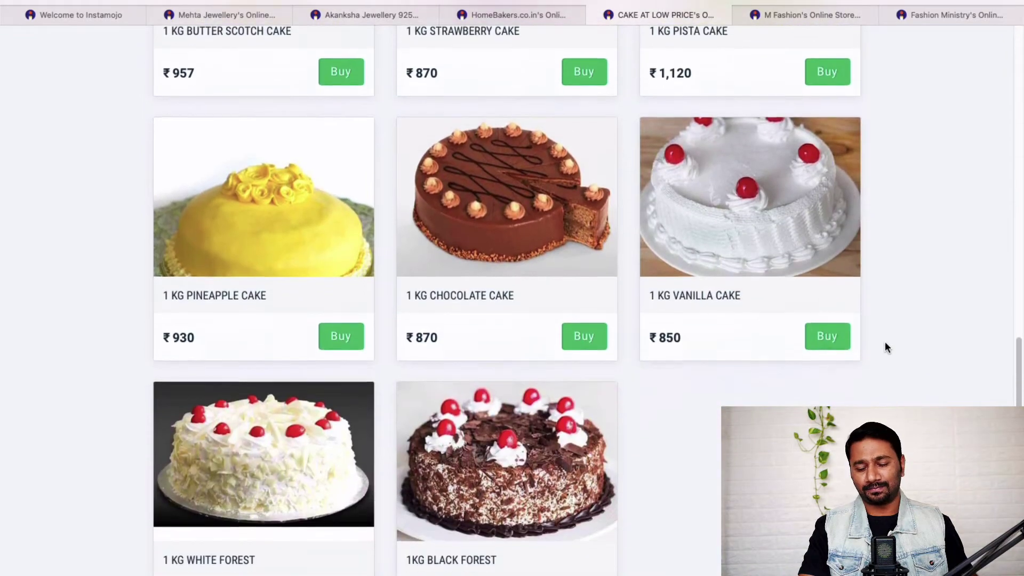
scroll(886, 346, up, 15)
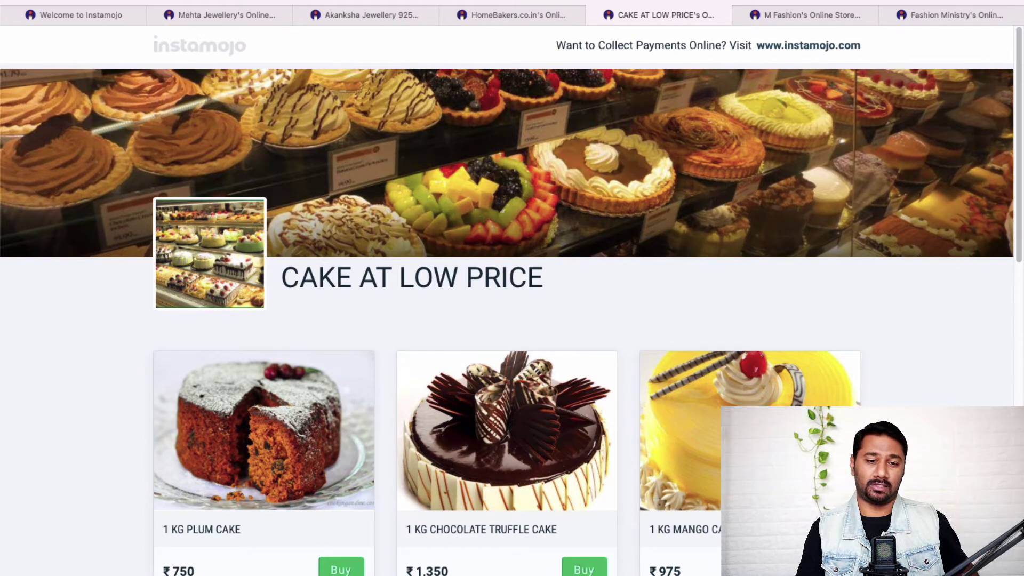
scroll(669, 151, up, 2)
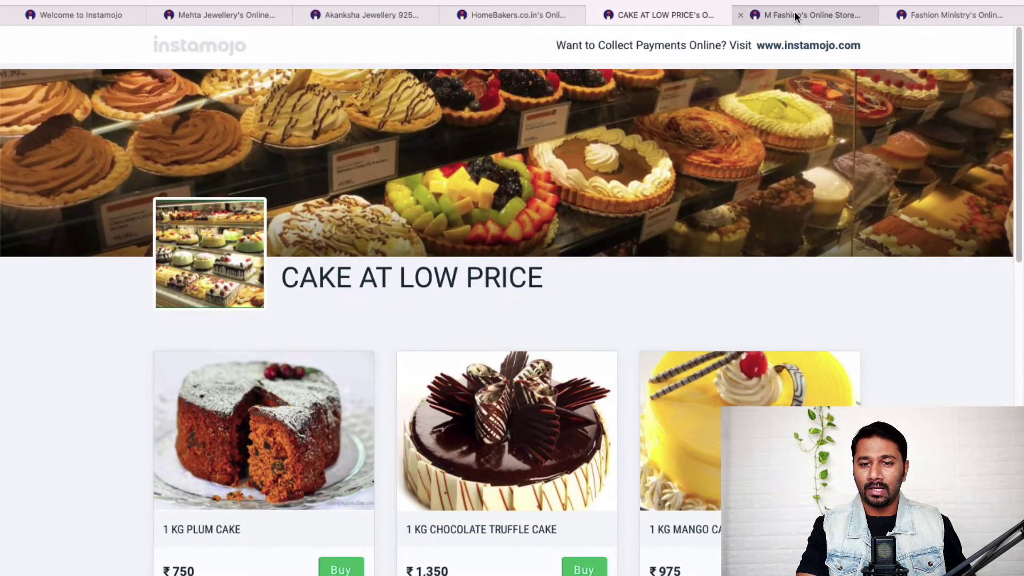
click(794, 13)
scroll(858, 385, down, 20)
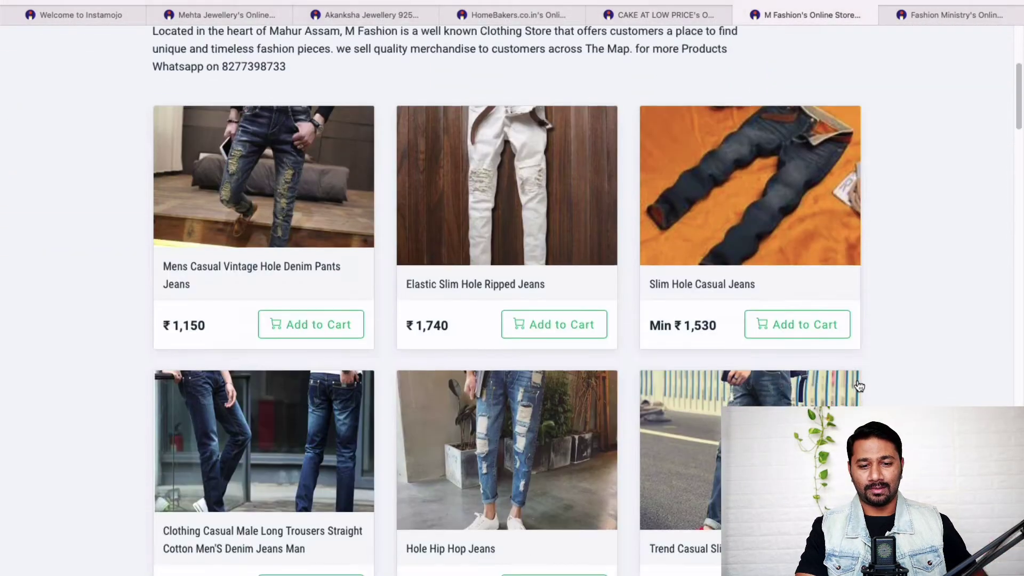
scroll(858, 385, down, 10)
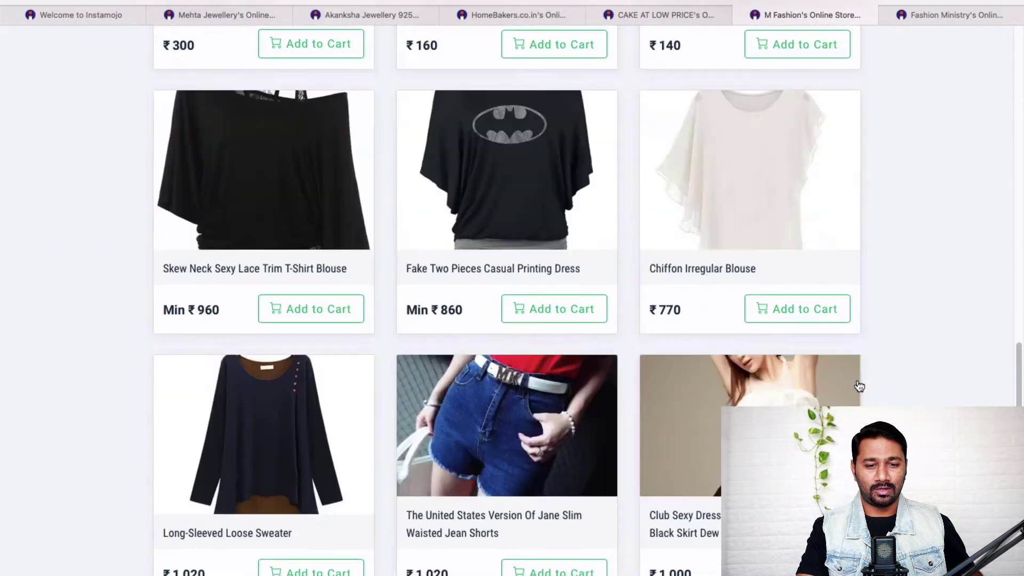
scroll(858, 385, up, 20)
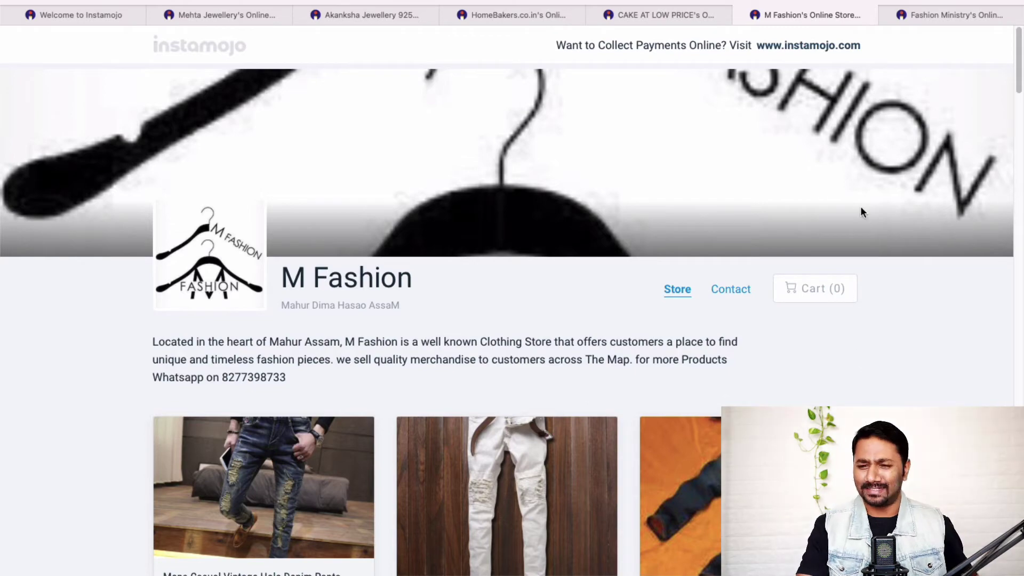
click(932, 13)
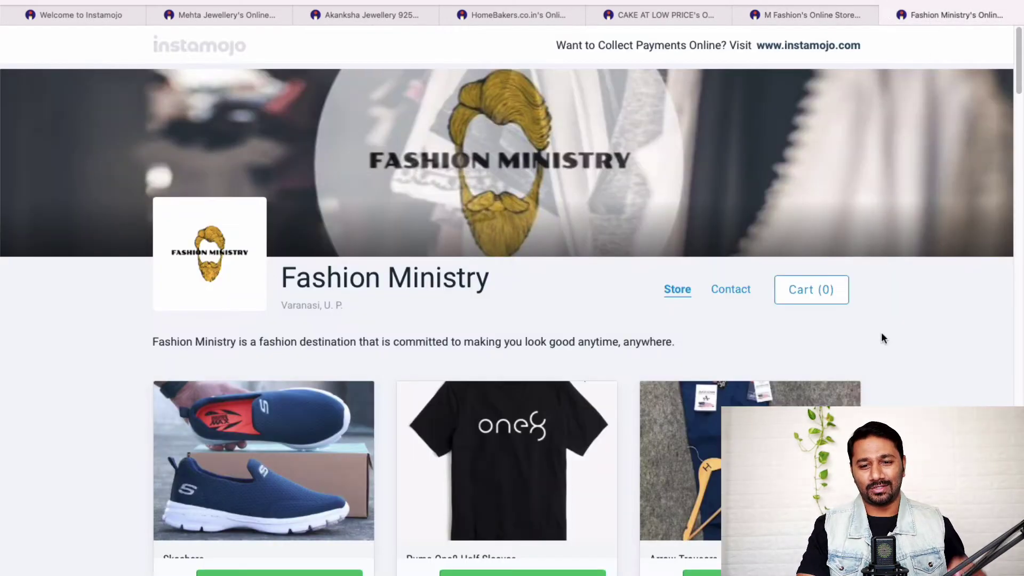
scroll(506, 299, down, 15)
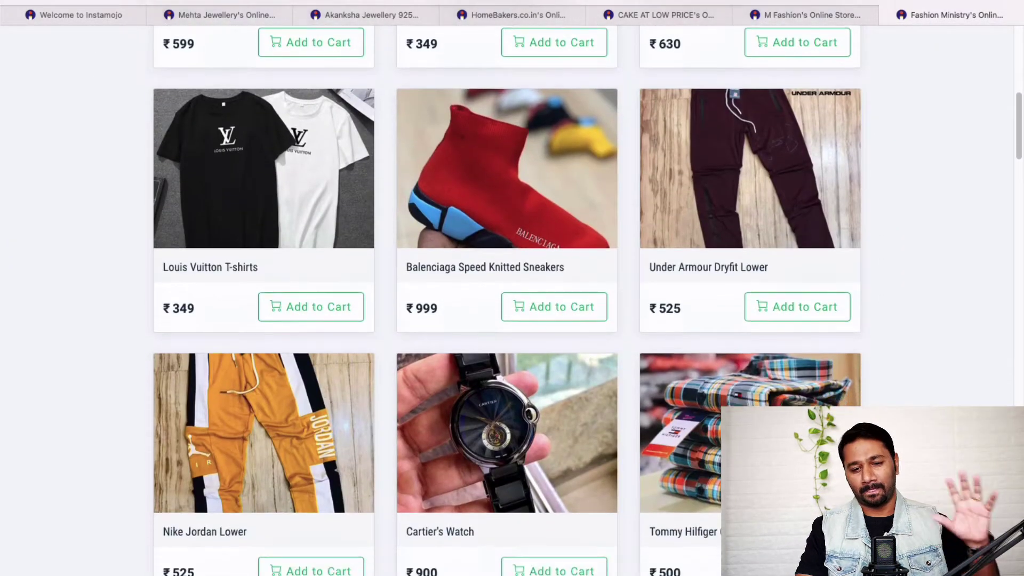
scroll(506, 298, down, 20)
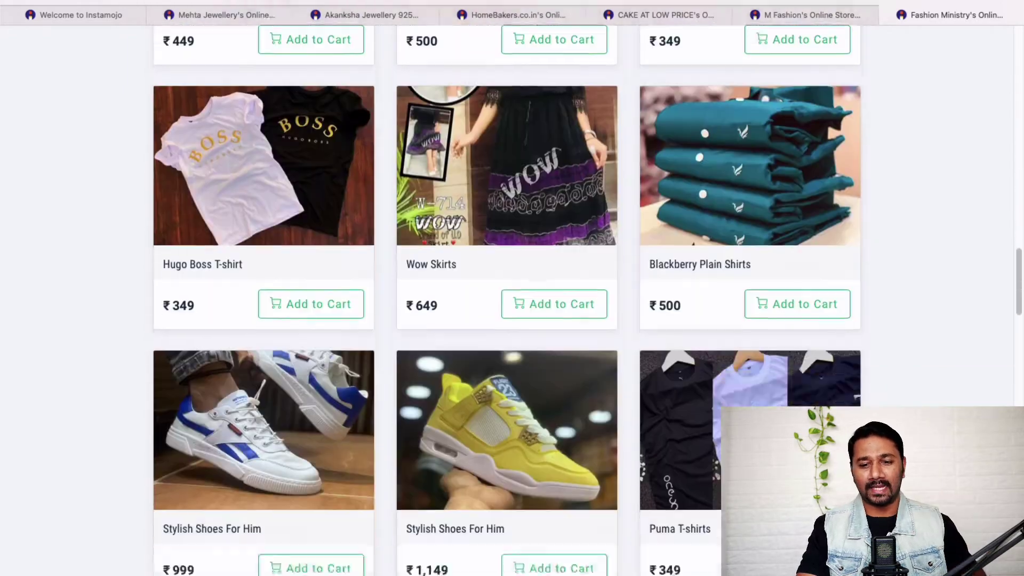
scroll(507, 298, up, 20)
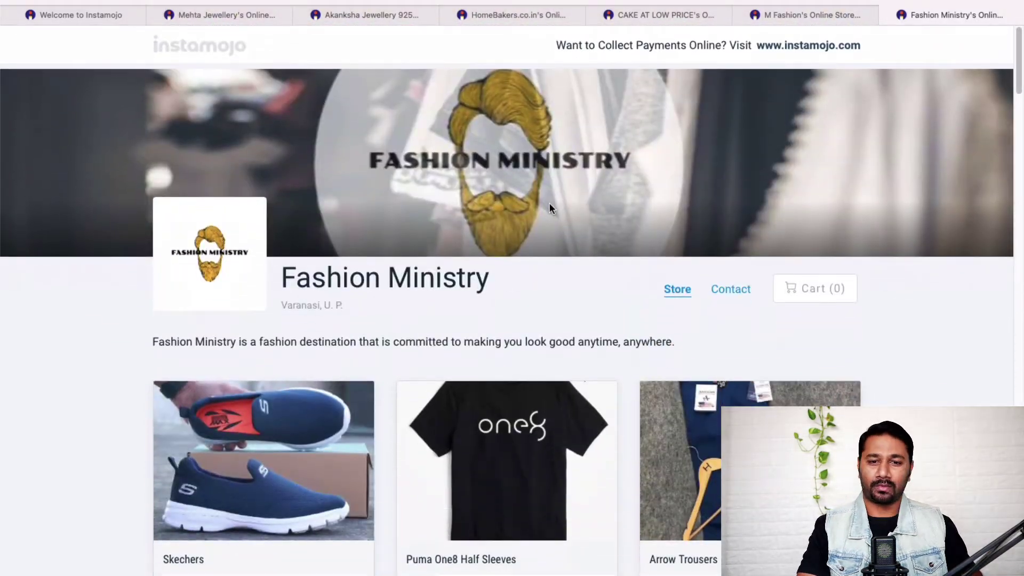
scroll(549, 203, down, 15)
scroll(554, 408, up, 20)
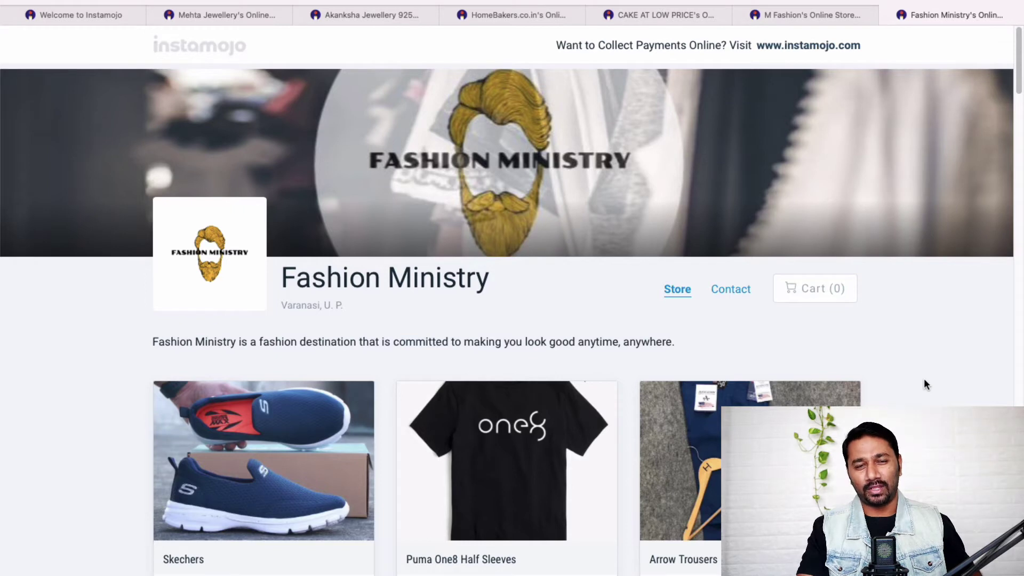
Step: Switch back to the first tab showing the Instamojo free-version homepage
key(super+1)
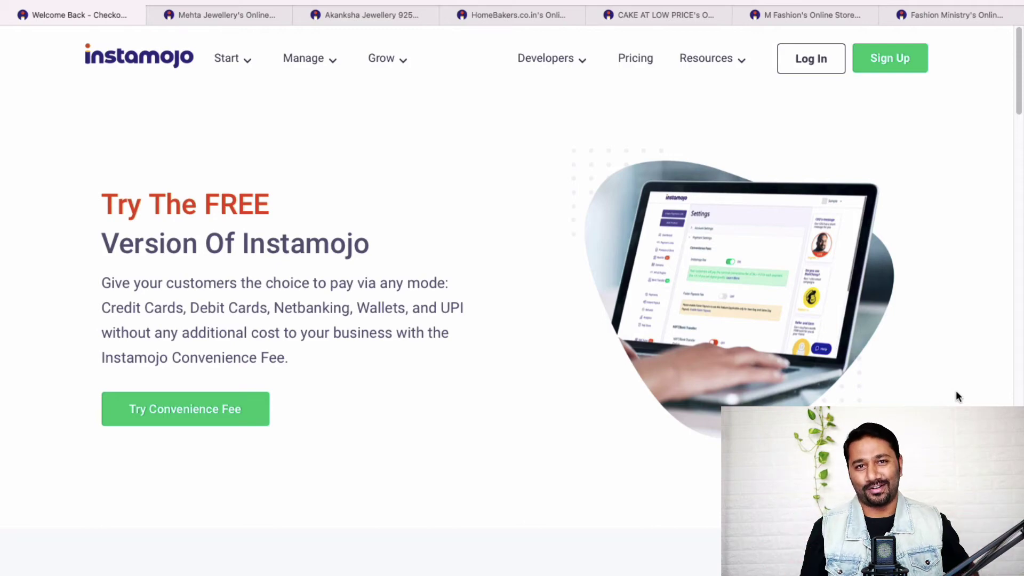
Step: Open the Instamojo App Store from the Features section of the homepage footer
scroll(956, 395, down, 20)
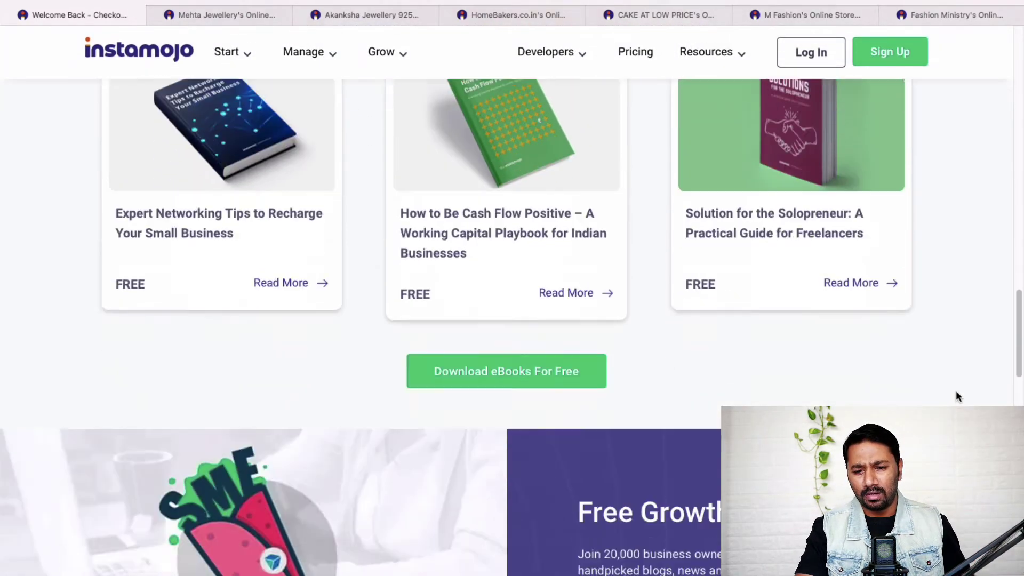
scroll(956, 395, down, 20)
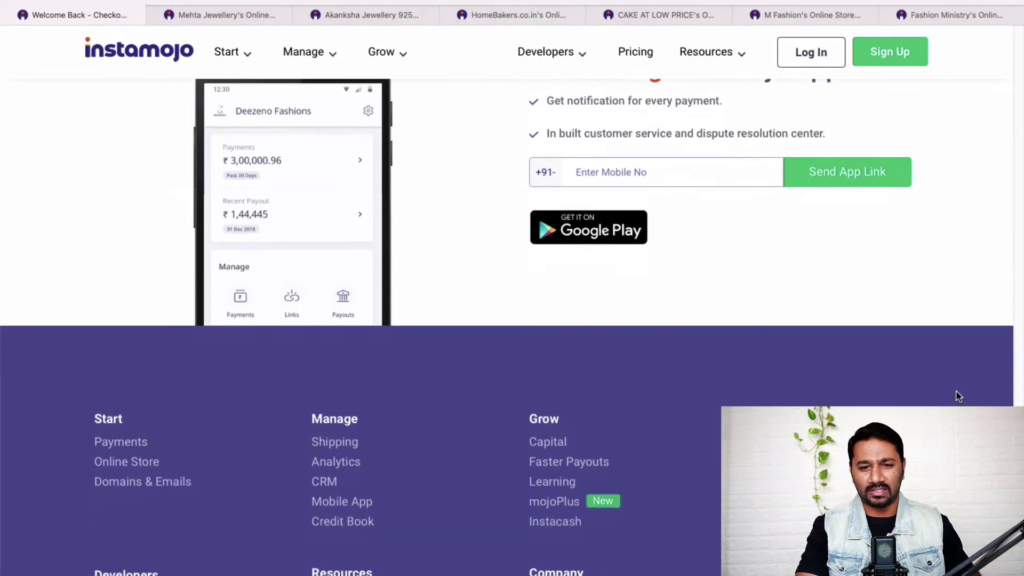
scroll(957, 395, down, 1)
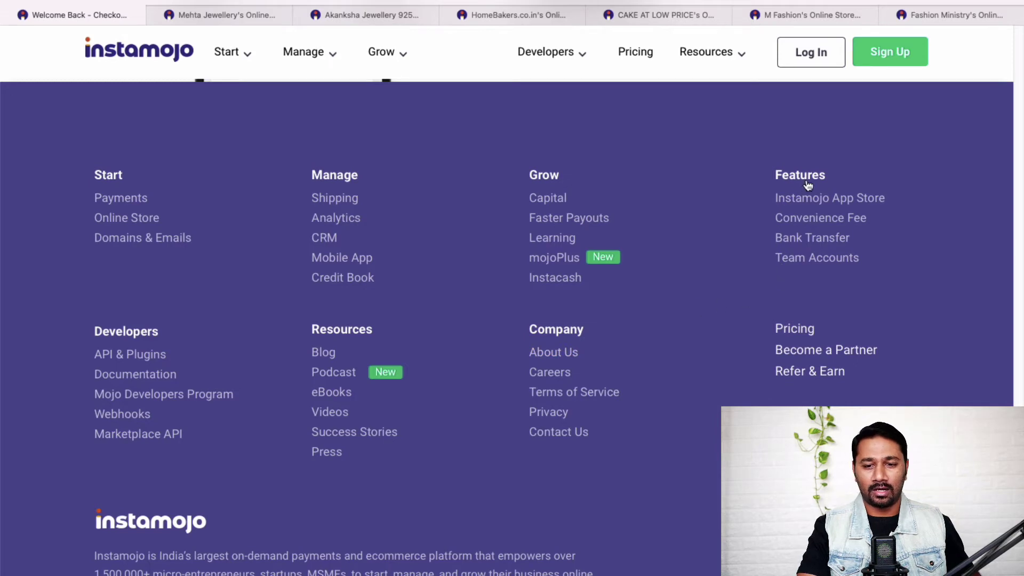
click(810, 204)
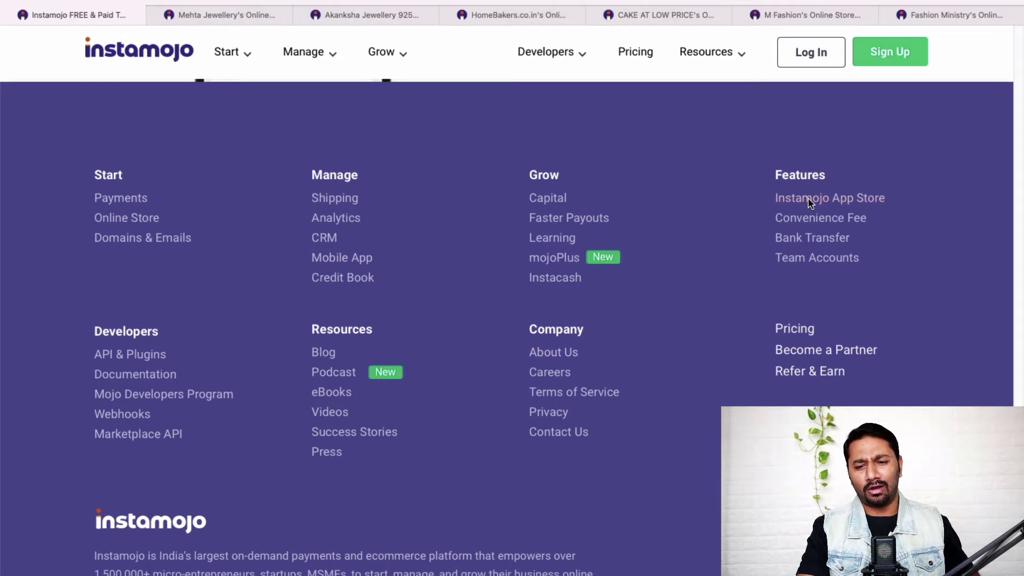
Step: Scroll through the business tool cards like Invoice Generator and Payment Retry, then back up
scroll(837, 379, down, 5)
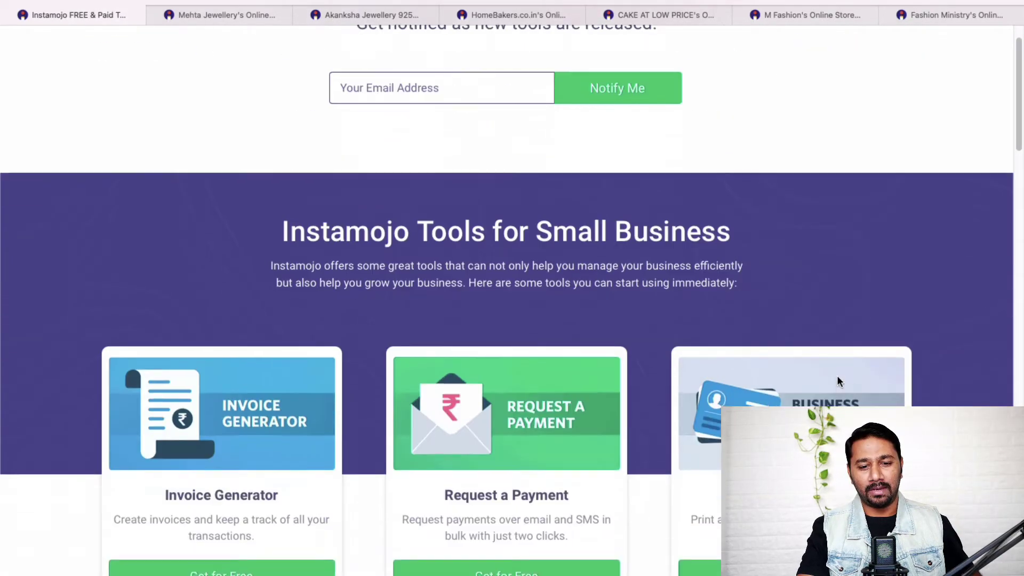
scroll(904, 354, down, 4)
scroll(905, 357, down, 1)
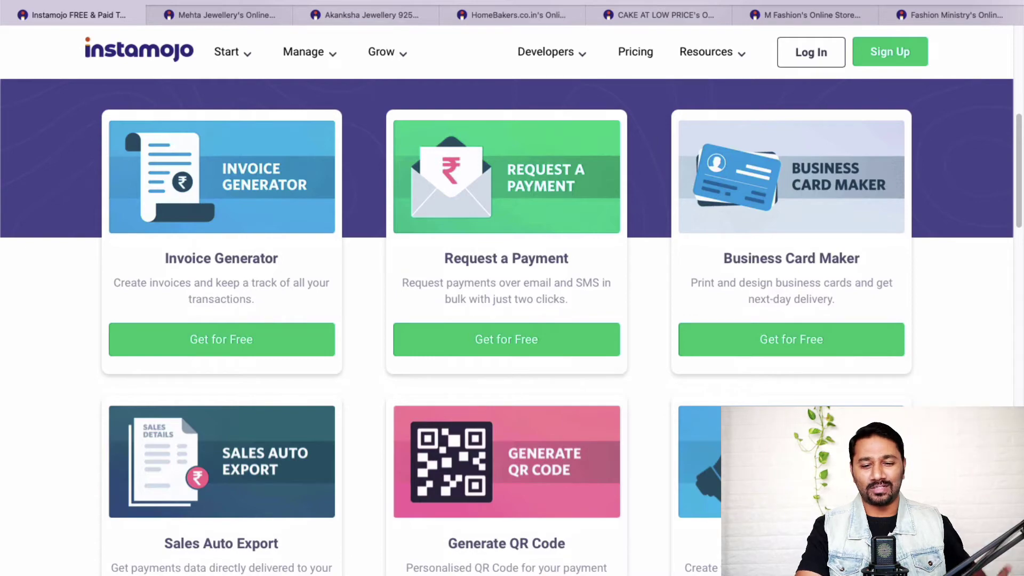
scroll(507, 320, down, 10)
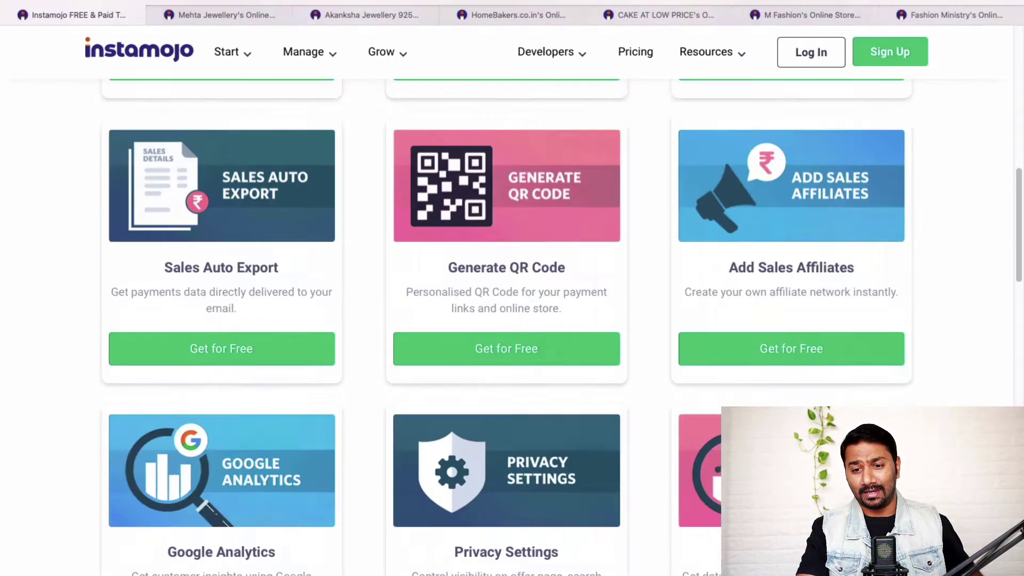
scroll(864, 213, down, 7)
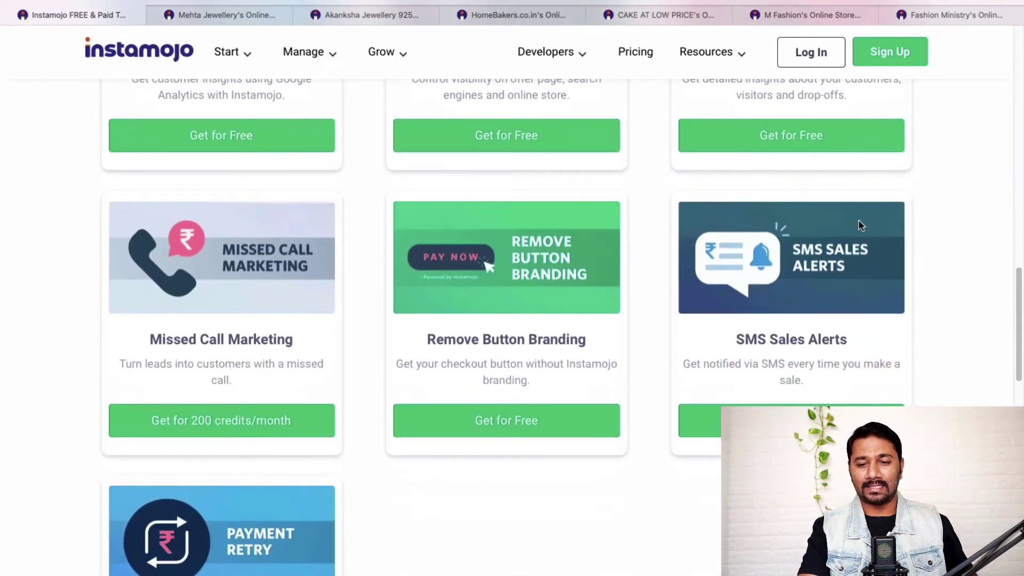
scroll(942, 352, up, 2)
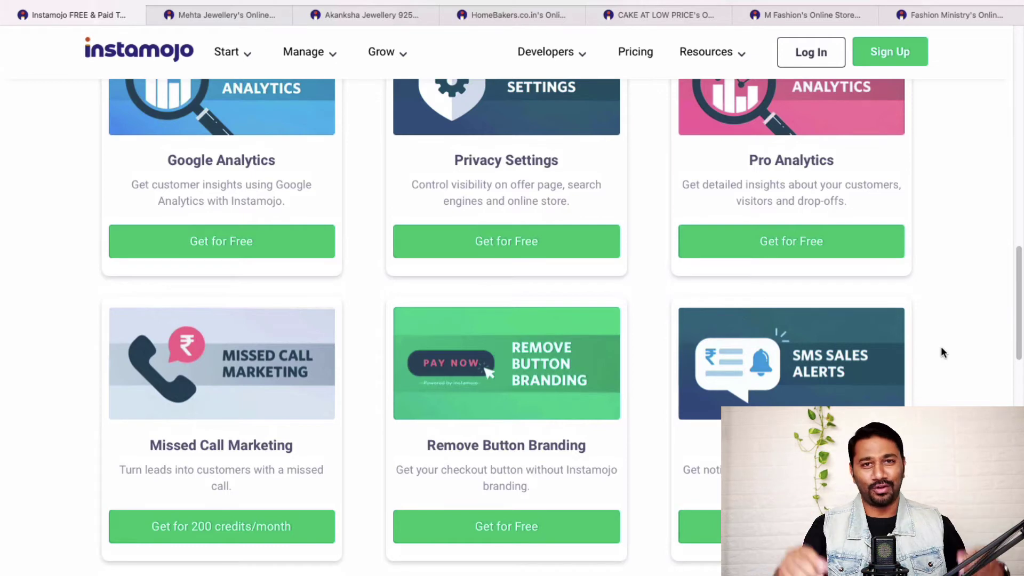
scroll(942, 349, down, 5)
scroll(940, 346, down, 1)
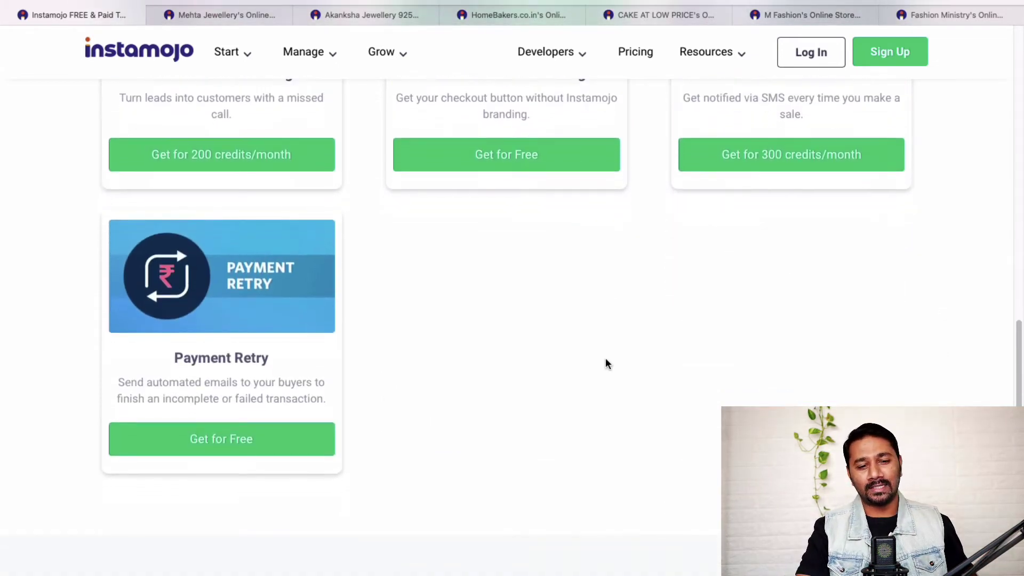
scroll(606, 357, down, 1)
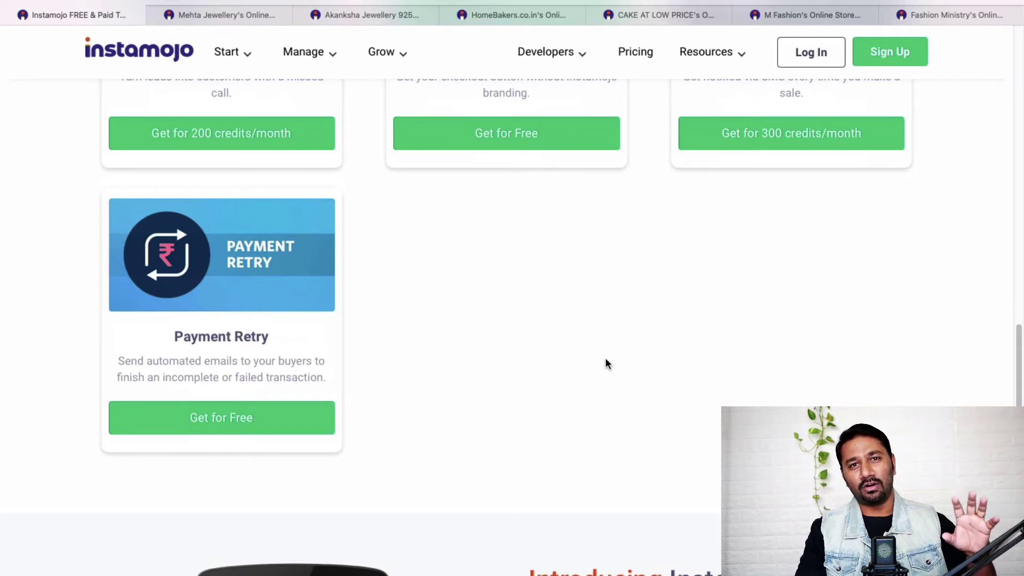
scroll(606, 363, down, 10)
scroll(606, 362, up, 20)
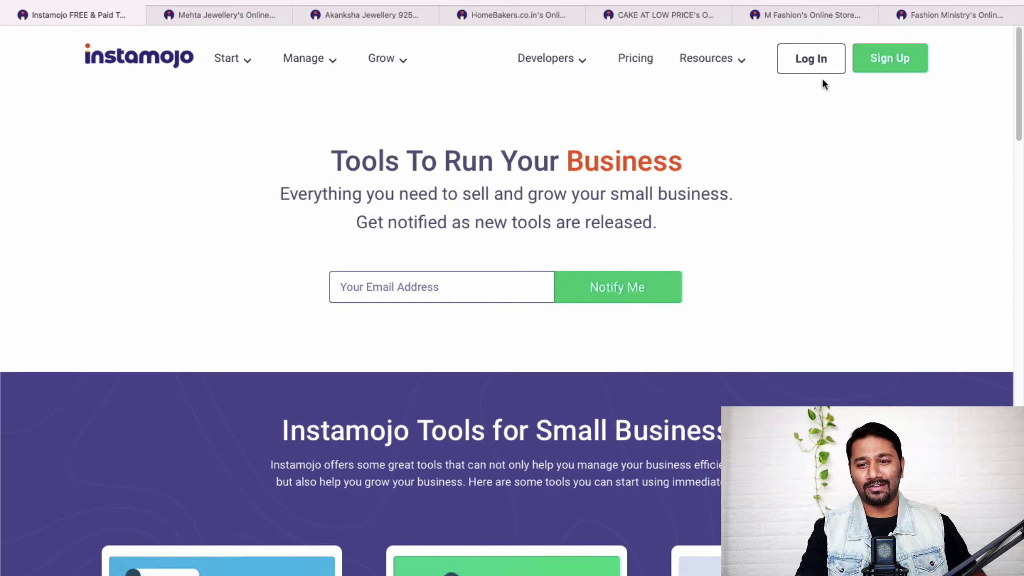
Step: Log in to the seller dashboard, view Payments, and start a new product via Add Product
click(811, 60)
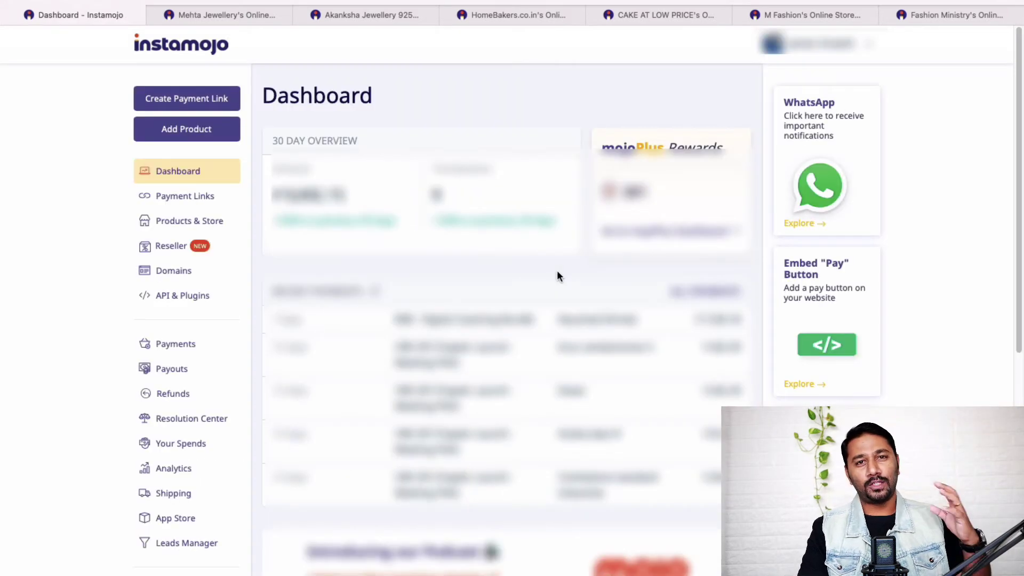
scroll(556, 288, down, 2)
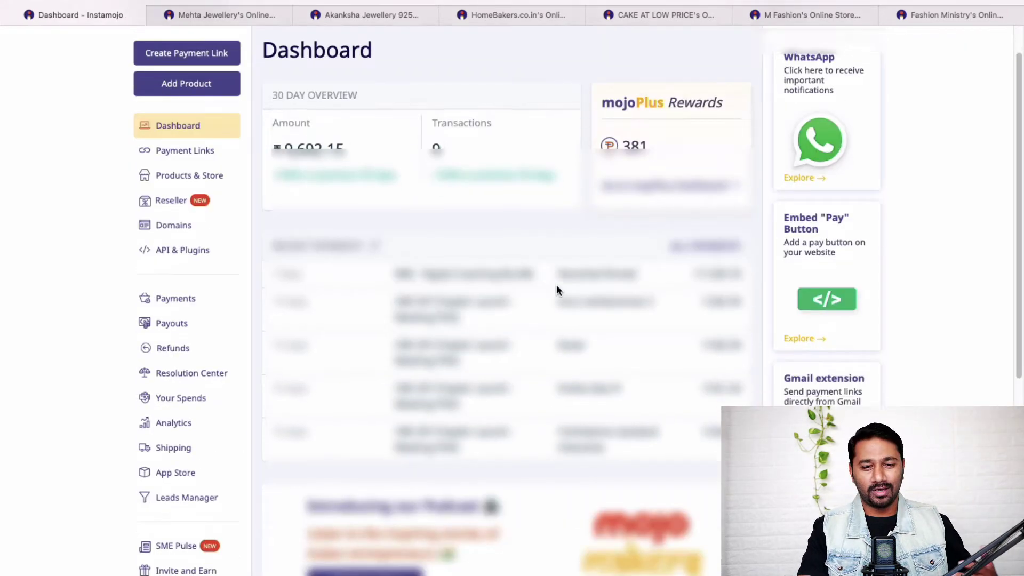
scroll(556, 289, up, 2)
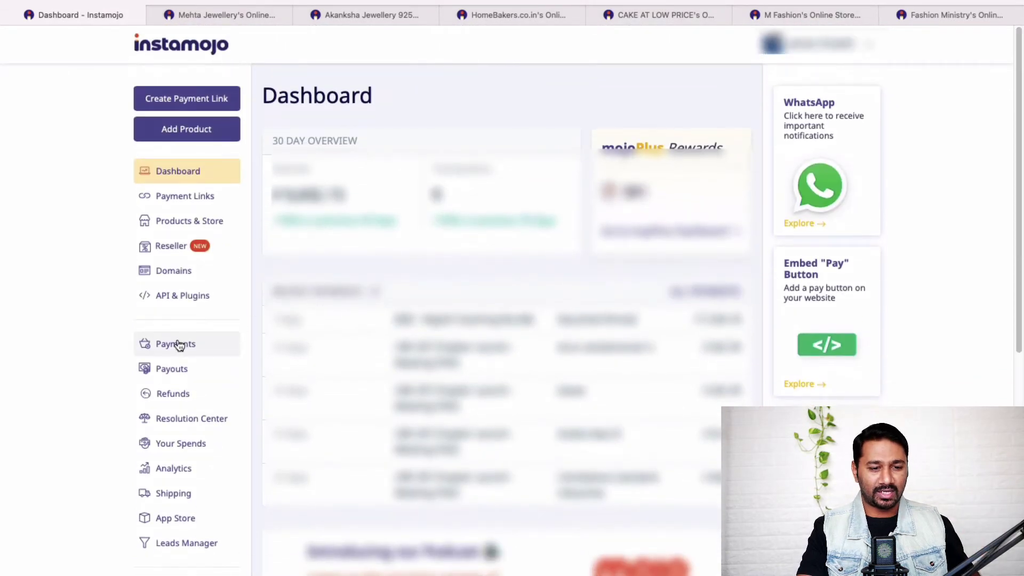
click(177, 343)
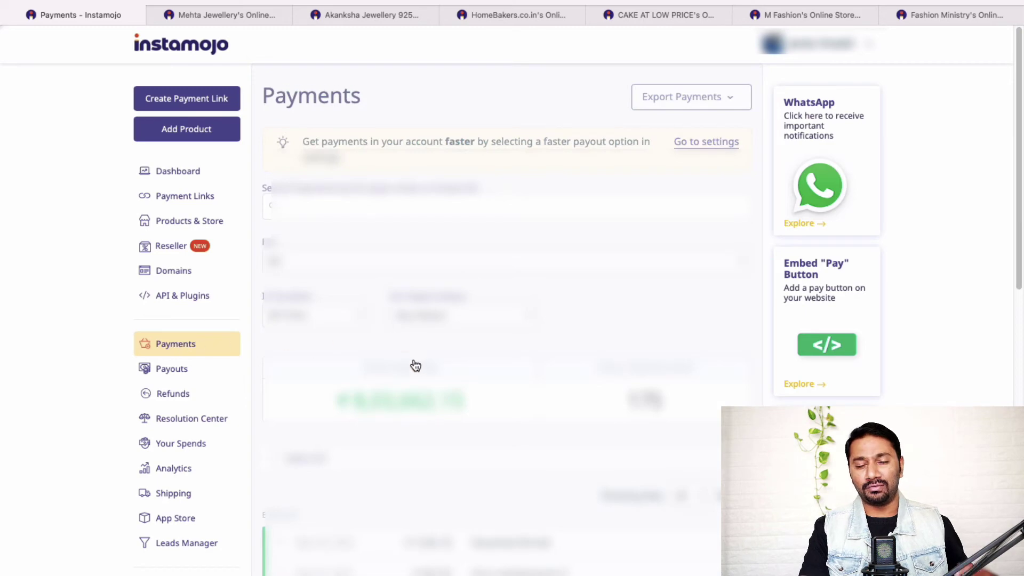
scroll(535, 476, down, 5)
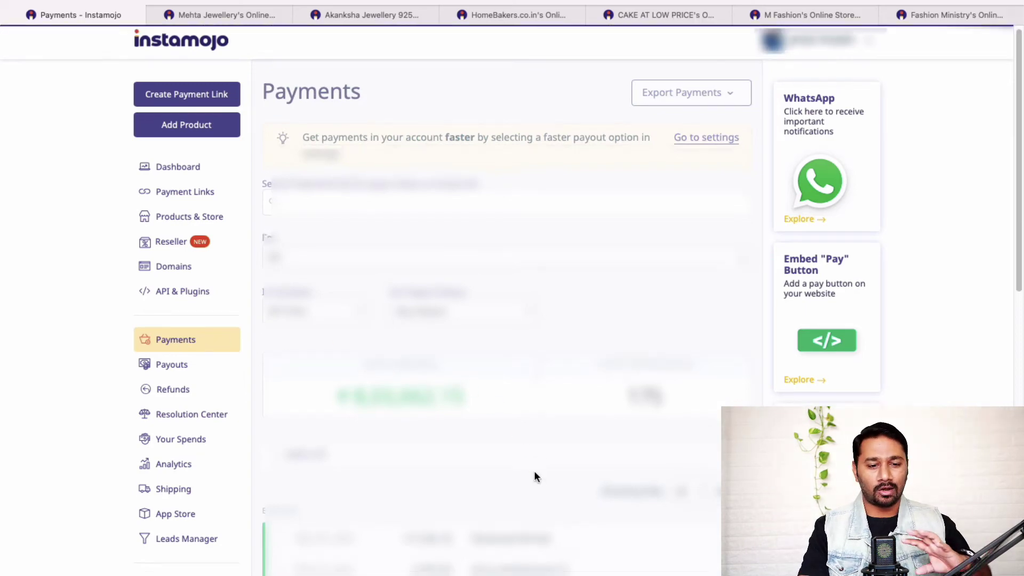
scroll(535, 476, down, 5)
scroll(535, 475, up, 10)
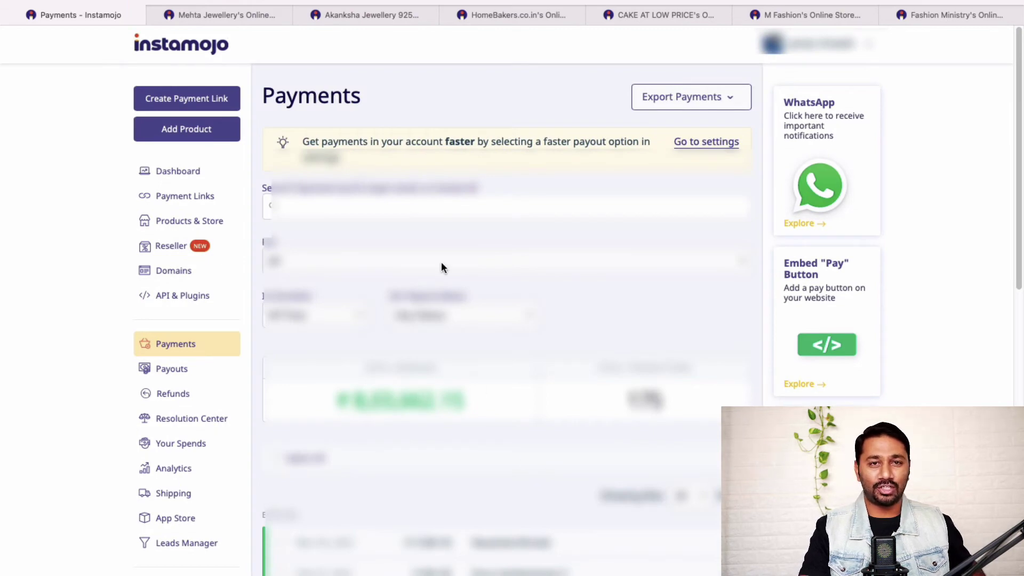
click(180, 138)
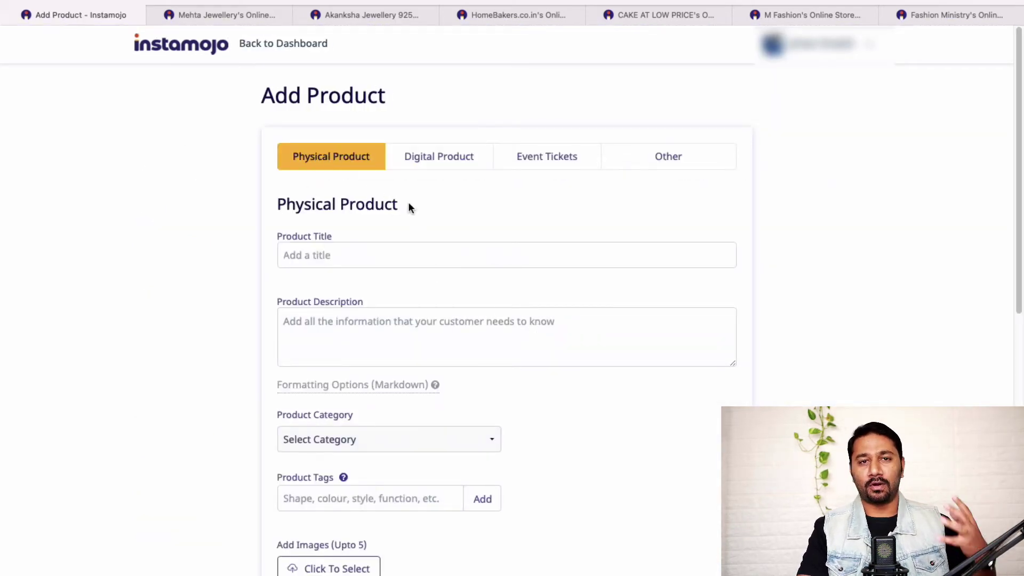
Step: Enter the product title 'WalletLeather' and description 'Awesome Product'
click(439, 252)
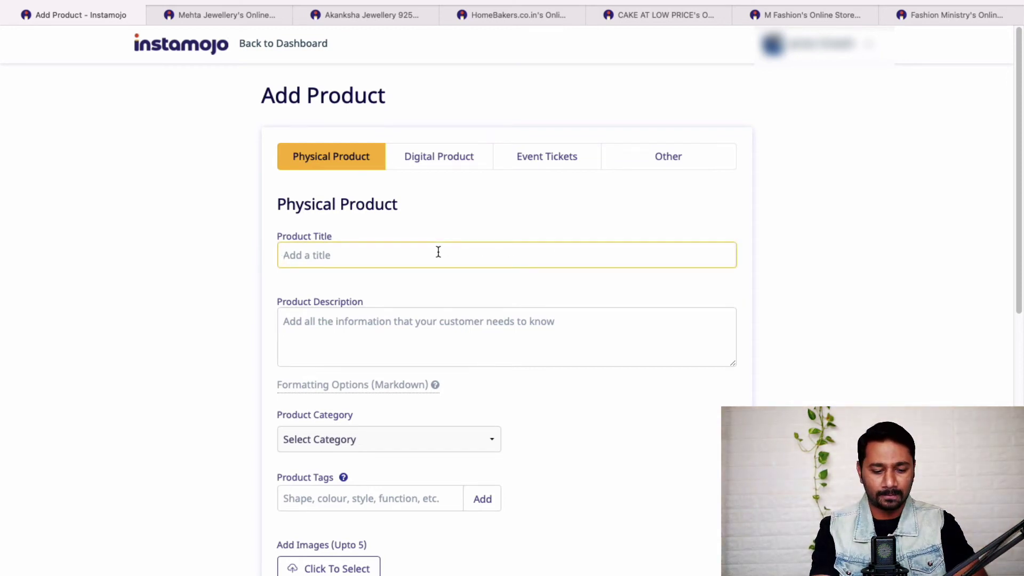
text(Wallet)
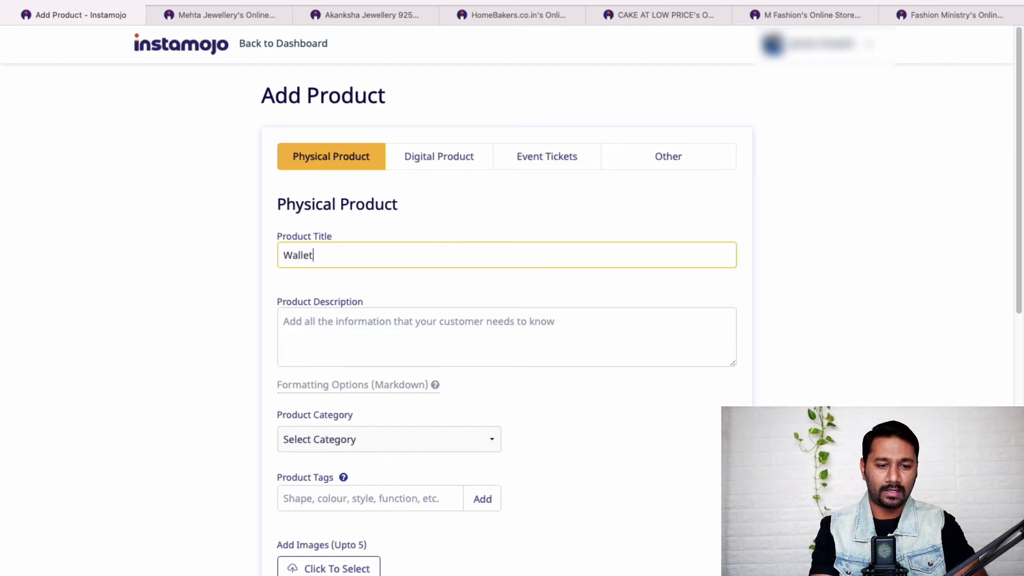
text(Leather)
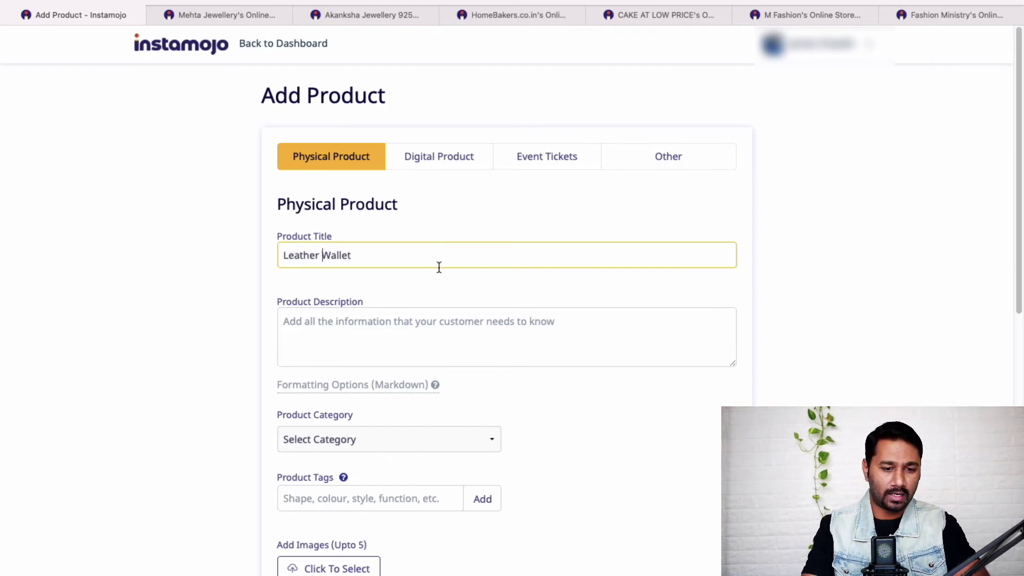
click(425, 340)
text(Awesome )
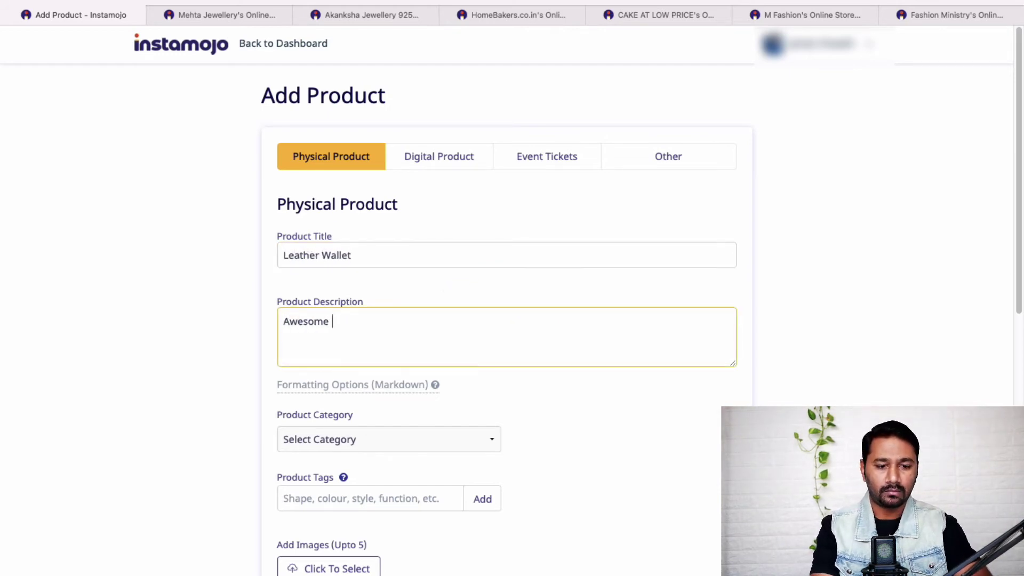
text(Product ...)
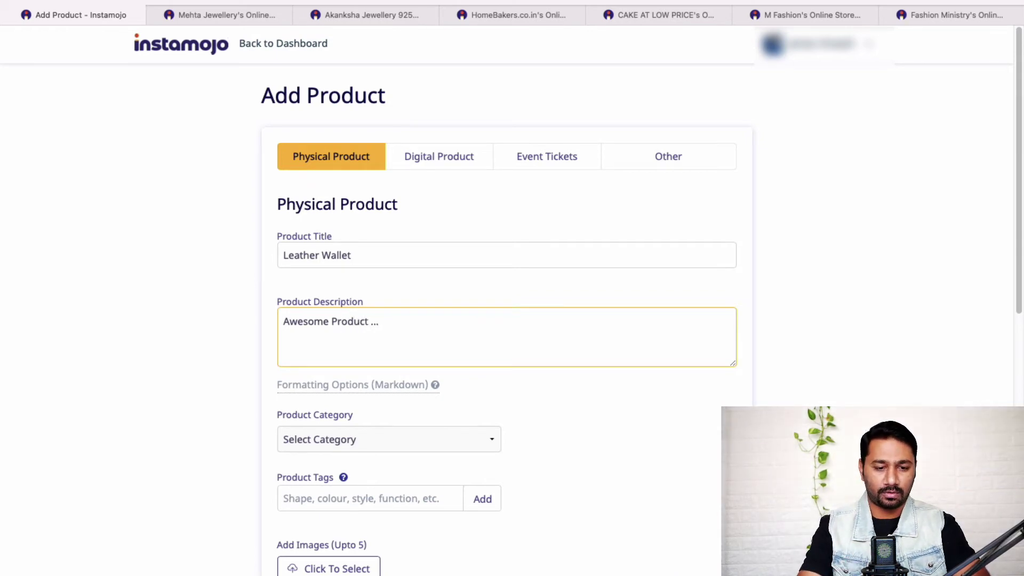
scroll(551, 363, down, 3)
Step: Set the product category to Women's Clothing, Shoes and Accessories
click(457, 282)
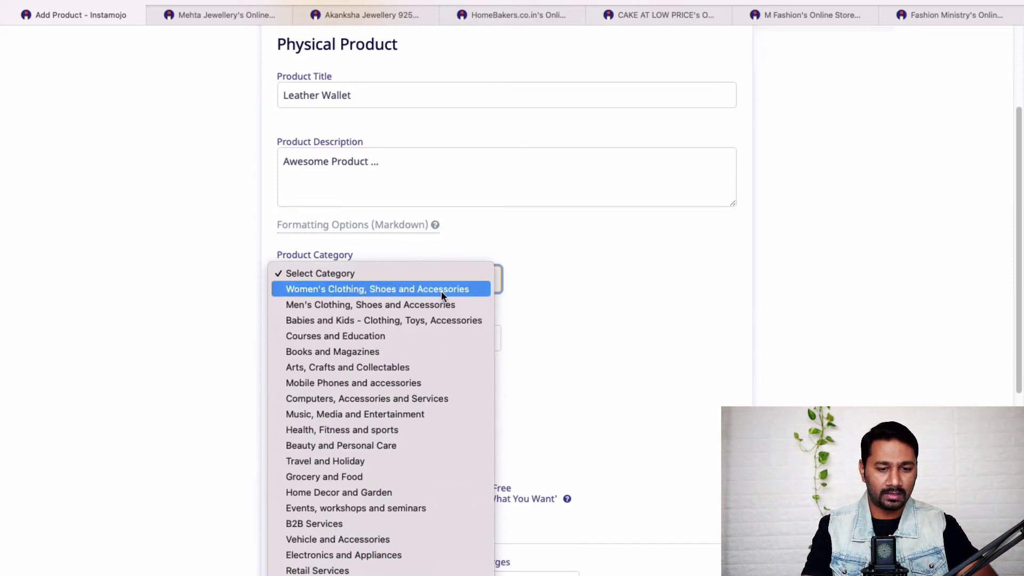
click(440, 290)
scroll(590, 318, down, 1)
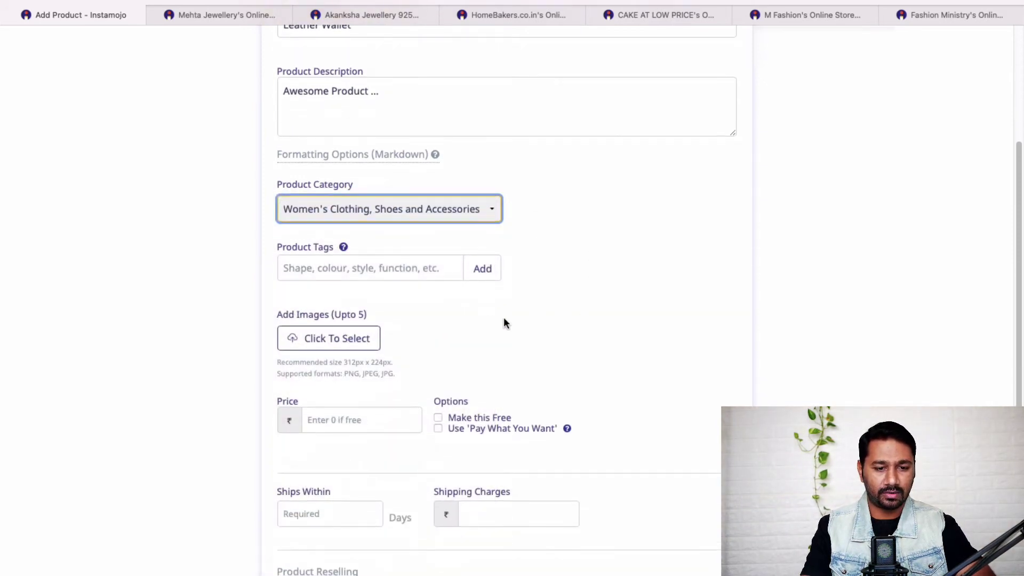
scroll(519, 336, down, 2)
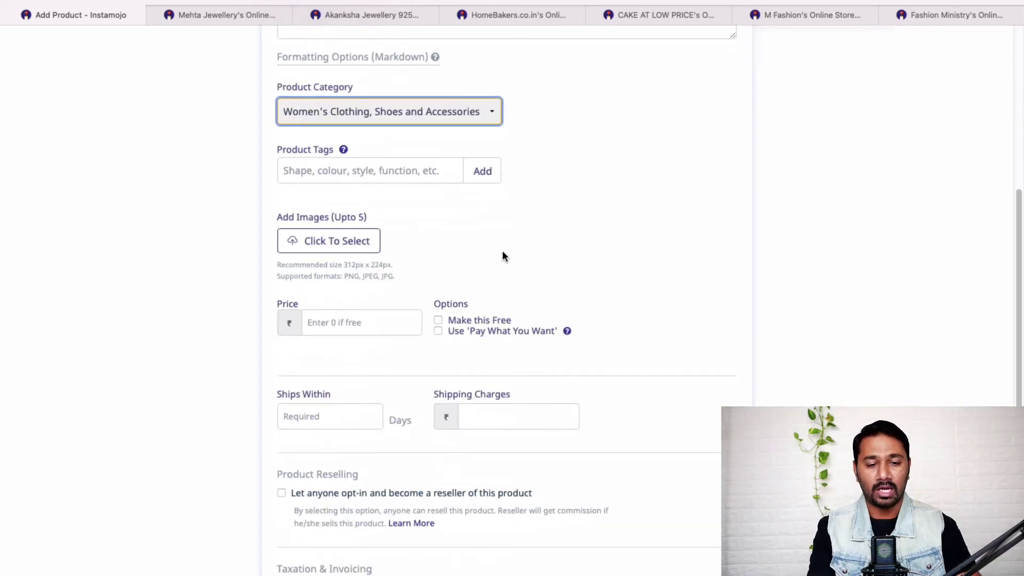
scroll(628, 259, down, 1)
Step: Set the price to ₹999 and Ships Within to 2 days
click(354, 261)
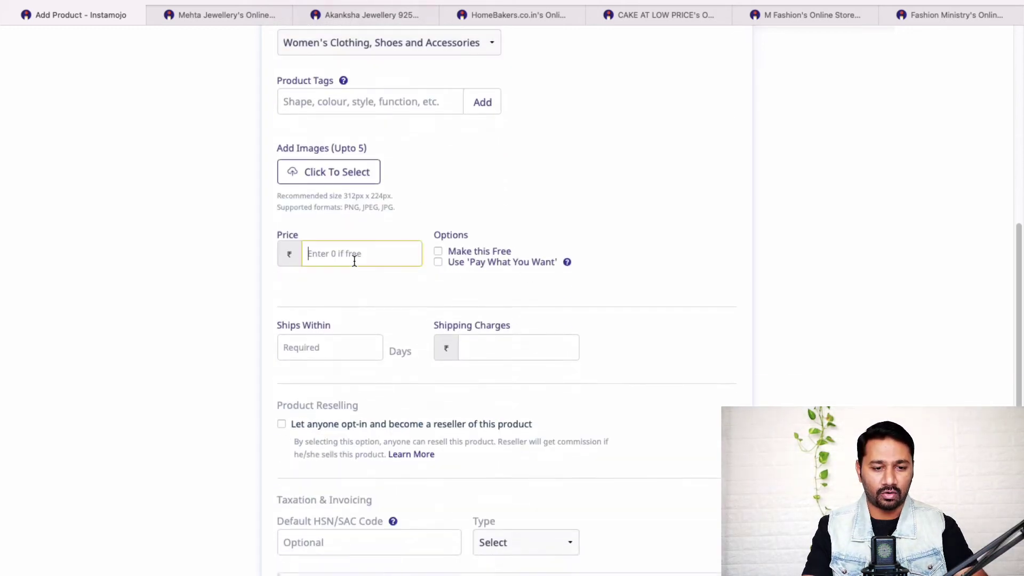
text(999)
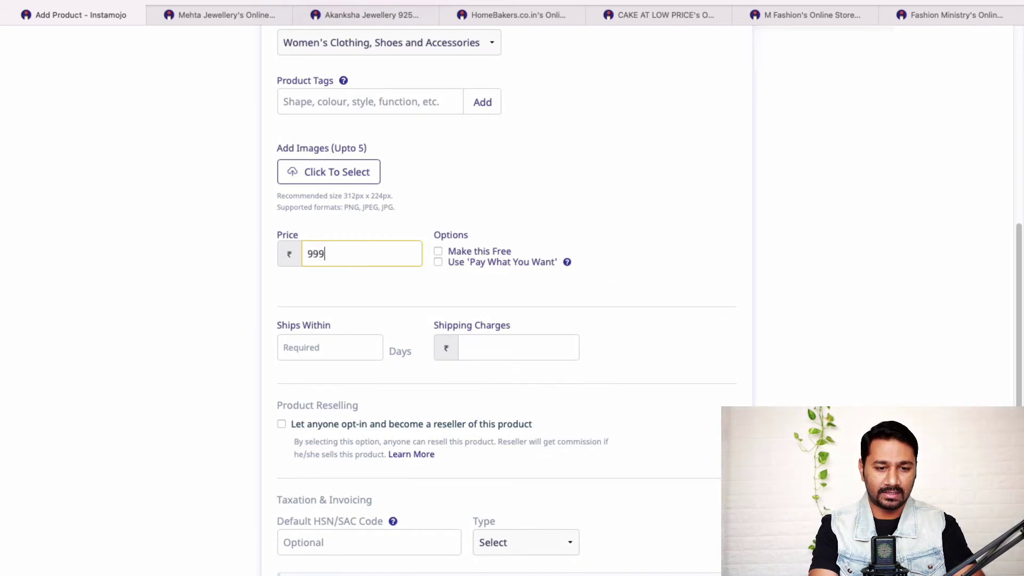
scroll(708, 264, down, 3)
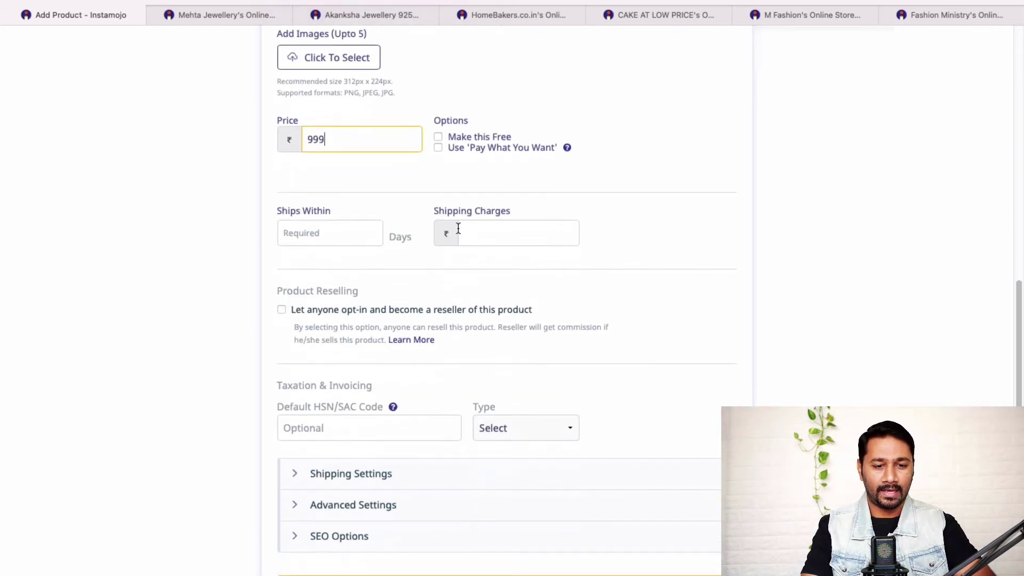
click(344, 226)
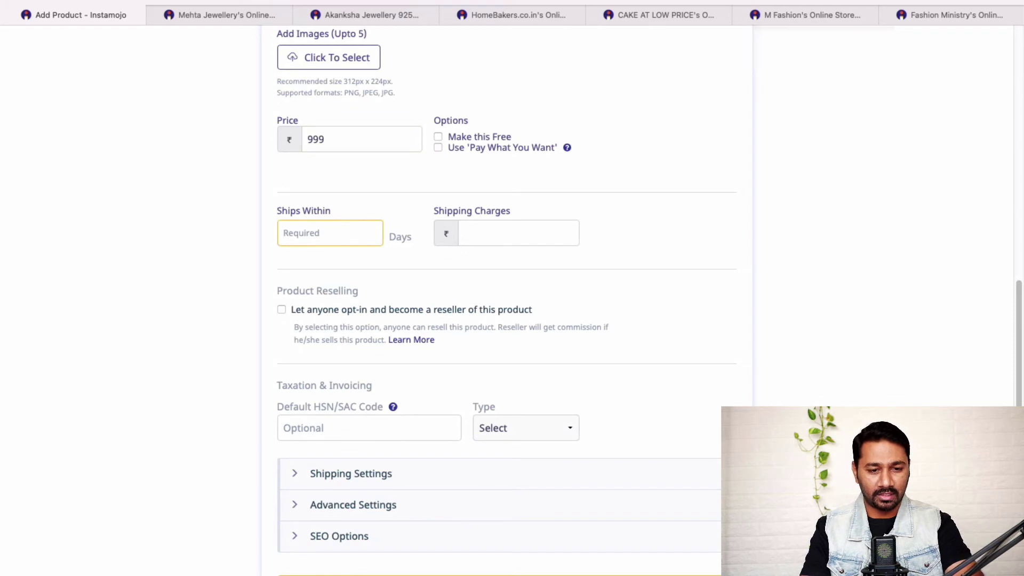
text(2)
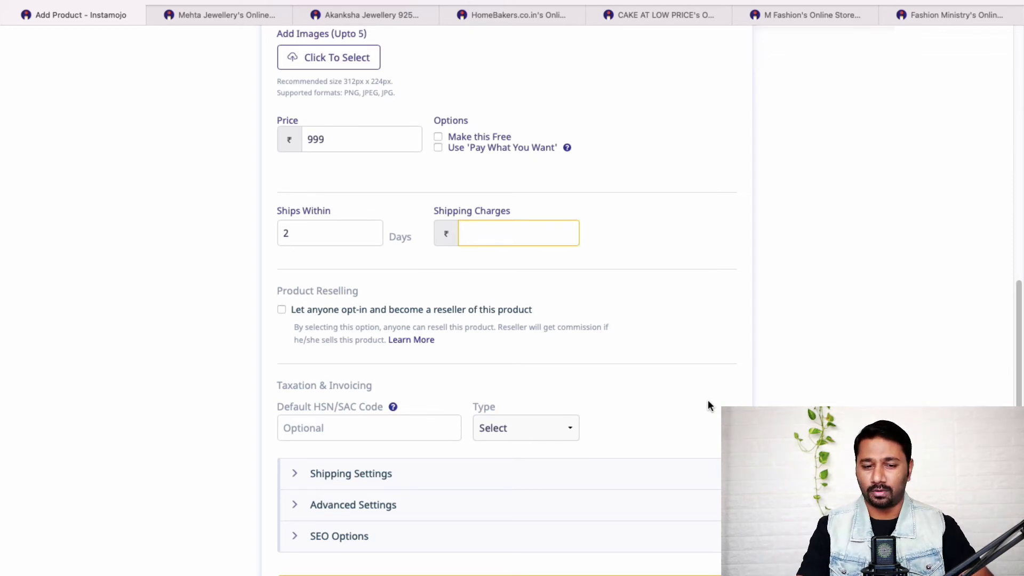
Step: Glance at the Mehta Jewellery store, return, and leave shipping charges blank
scroll(784, 362, down, 2)
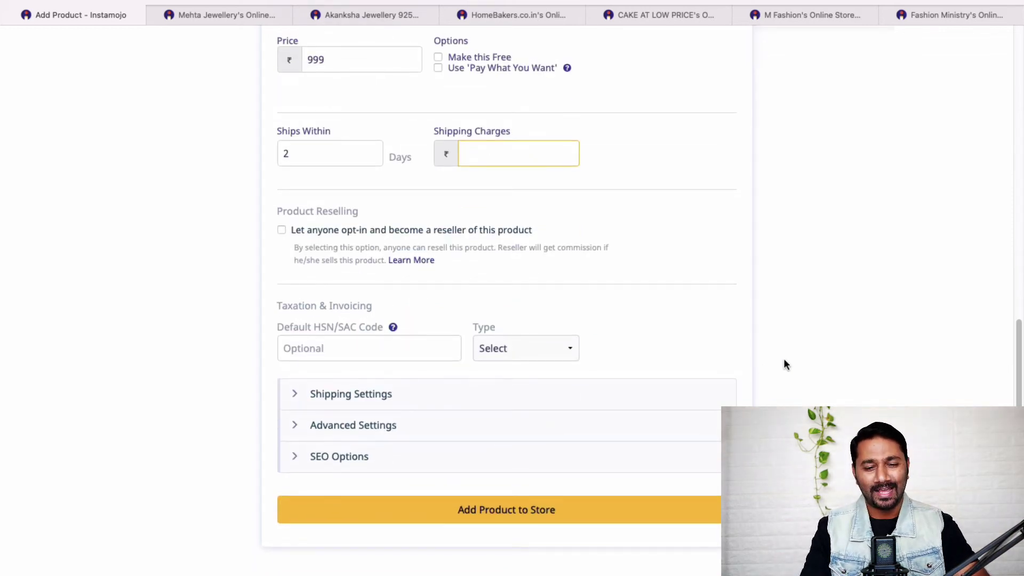
click(241, 16)
key(super+l)
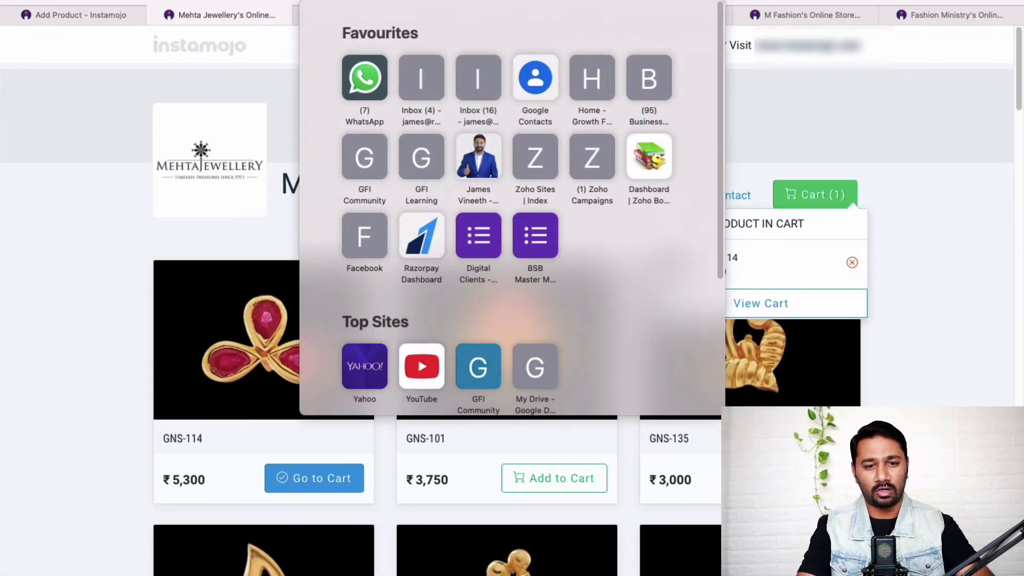
key(Escape)
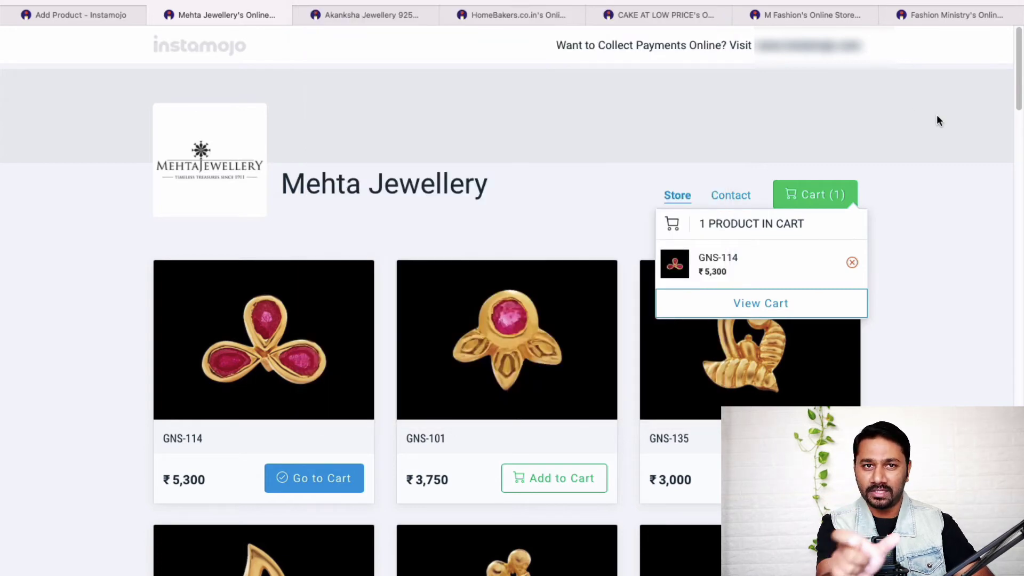
click(103, 18)
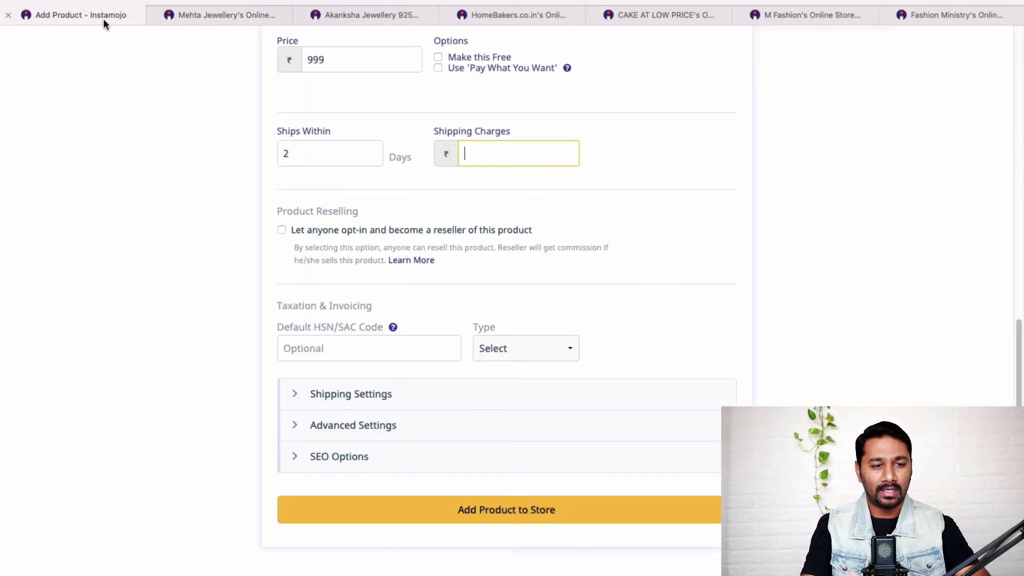
scroll(644, 261, up, 3)
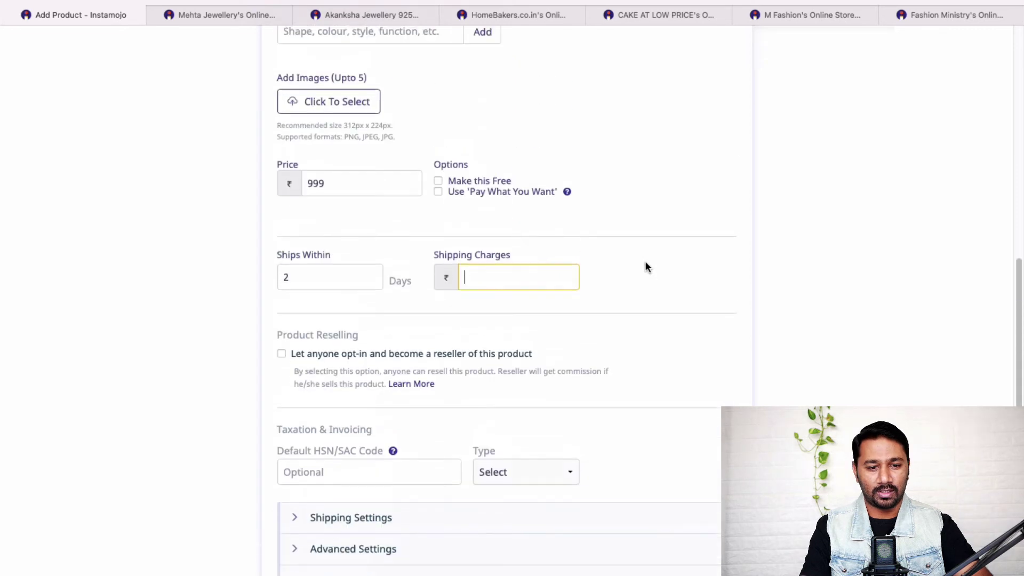
click(615, 379)
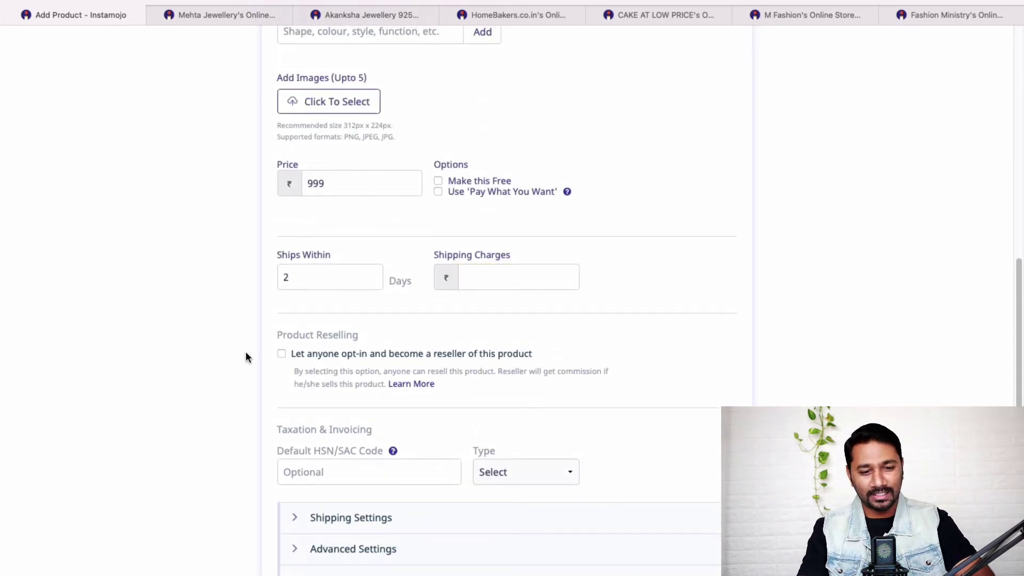
Step: Turn product reselling on, then back off, removing the reseller commission field
click(281, 353)
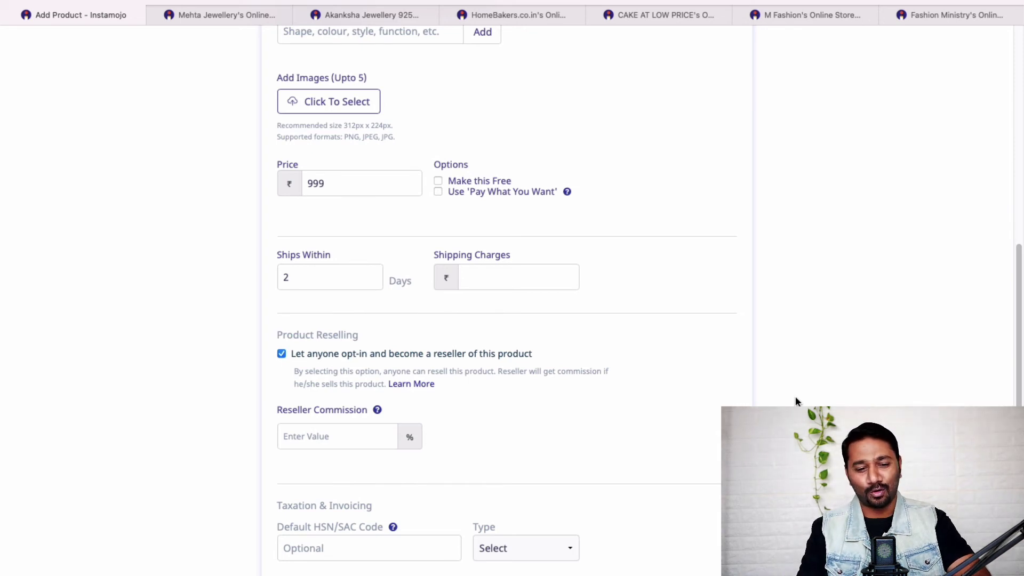
scroll(795, 397, down, 2)
click(365, 334)
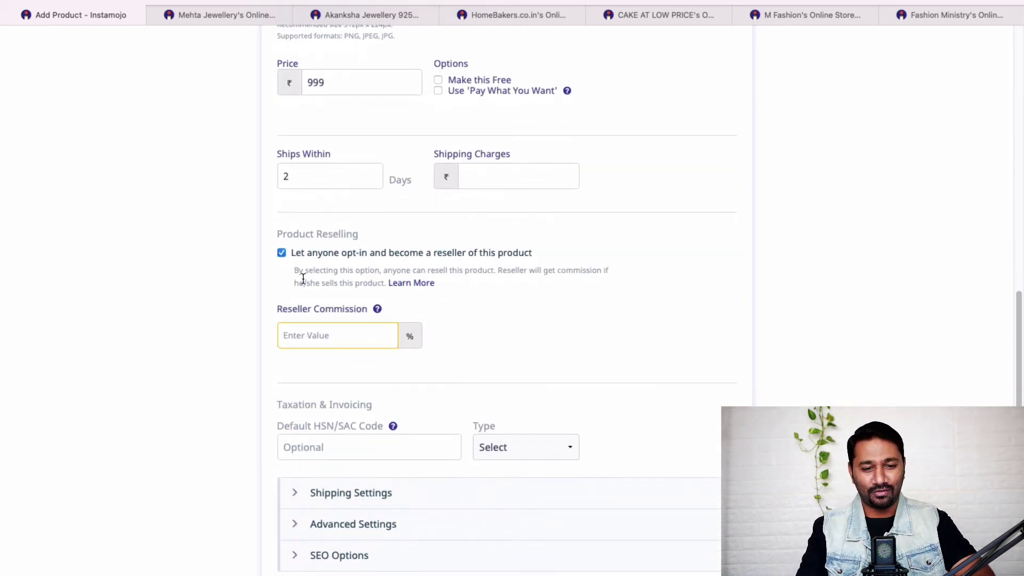
click(282, 252)
Step: Add the Leather Wallet product to the store
scroll(573, 352, down, 1)
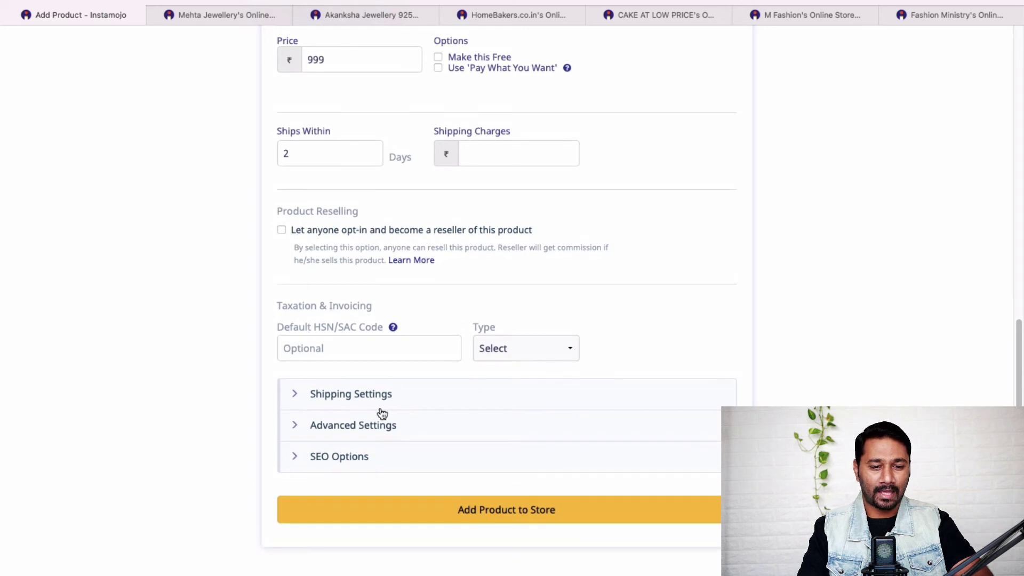
scroll(579, 400, up, 1)
scroll(579, 400, down, 2)
scroll(585, 418, up, 1)
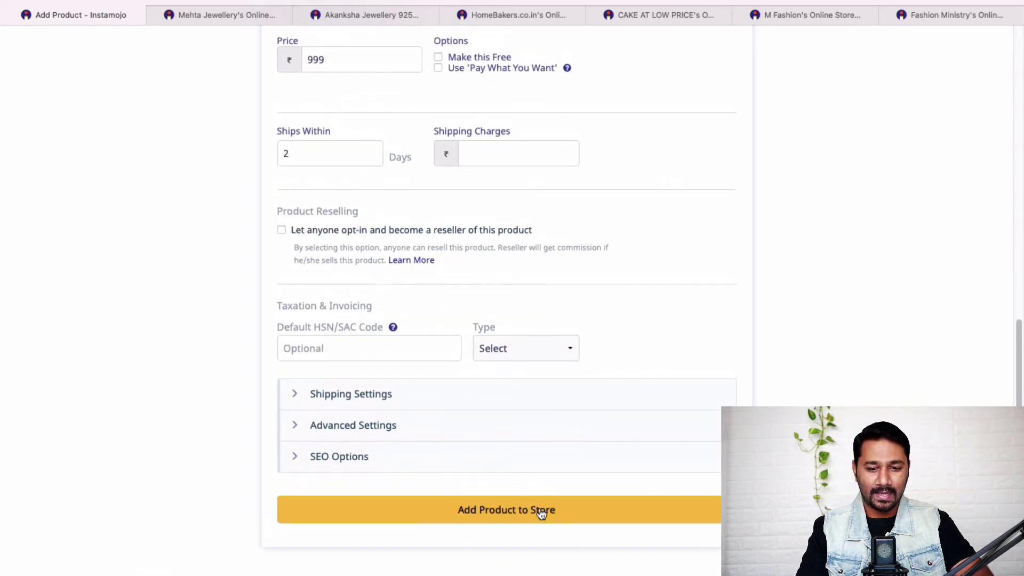
click(538, 510)
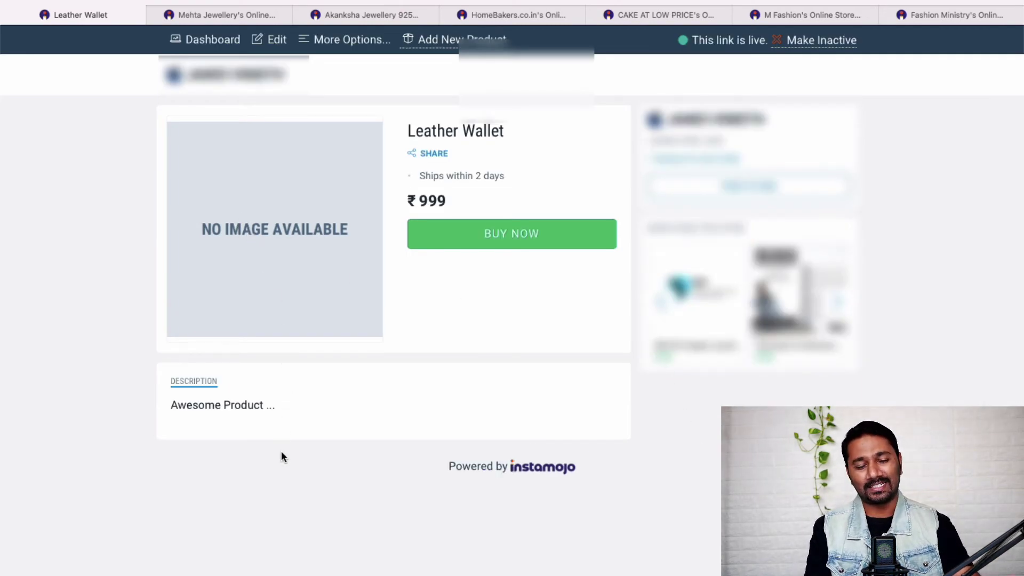
Step: Preview the Leather Wallet checkout, then go to the wallet's Discount Codes page via More Options
click(500, 243)
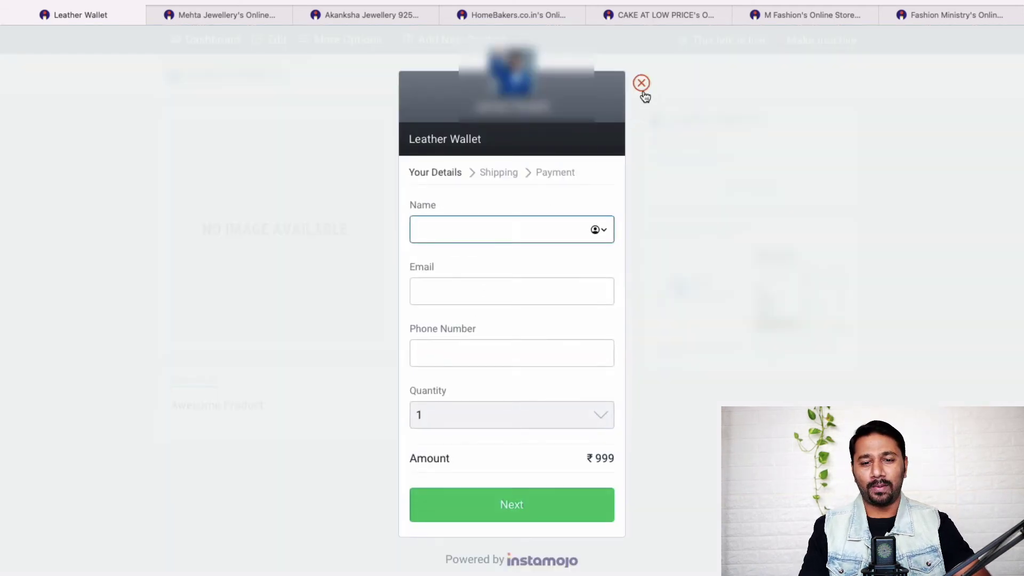
click(641, 87)
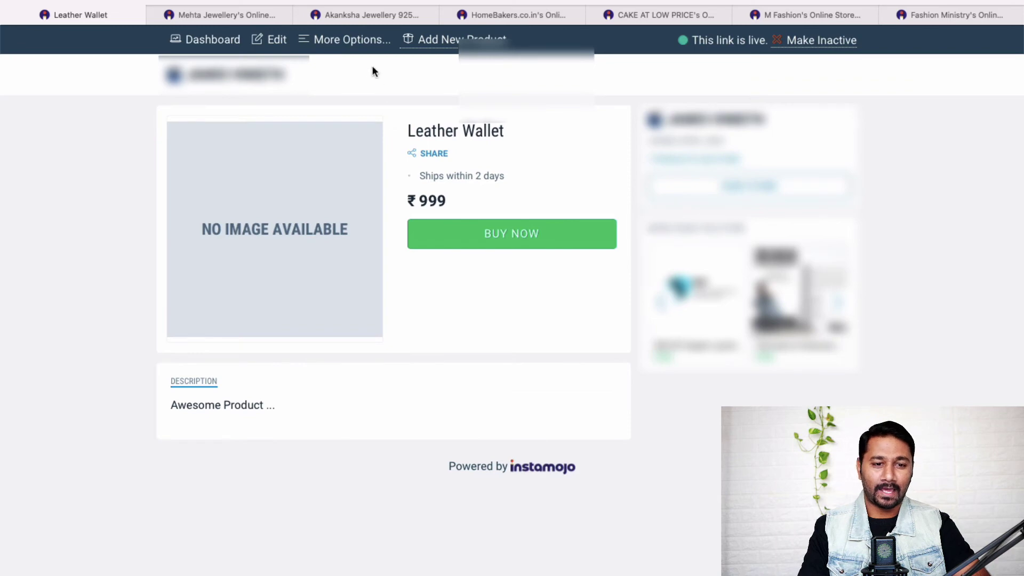
click(356, 41)
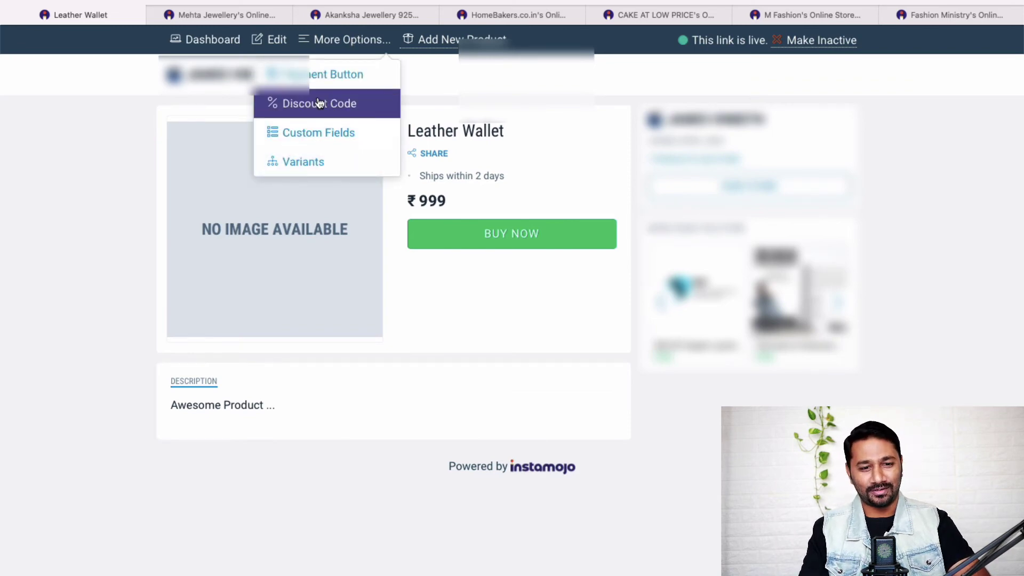
click(318, 103)
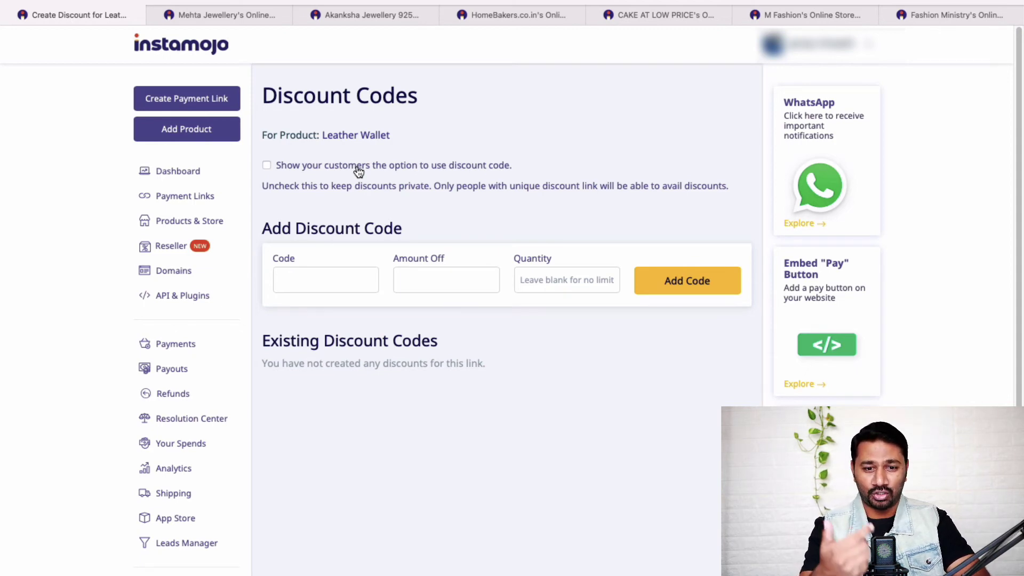
Step: Add discount code WOWY for ₹200 off, limited to 3 uses, and open its discount link in another tab
click(364, 284)
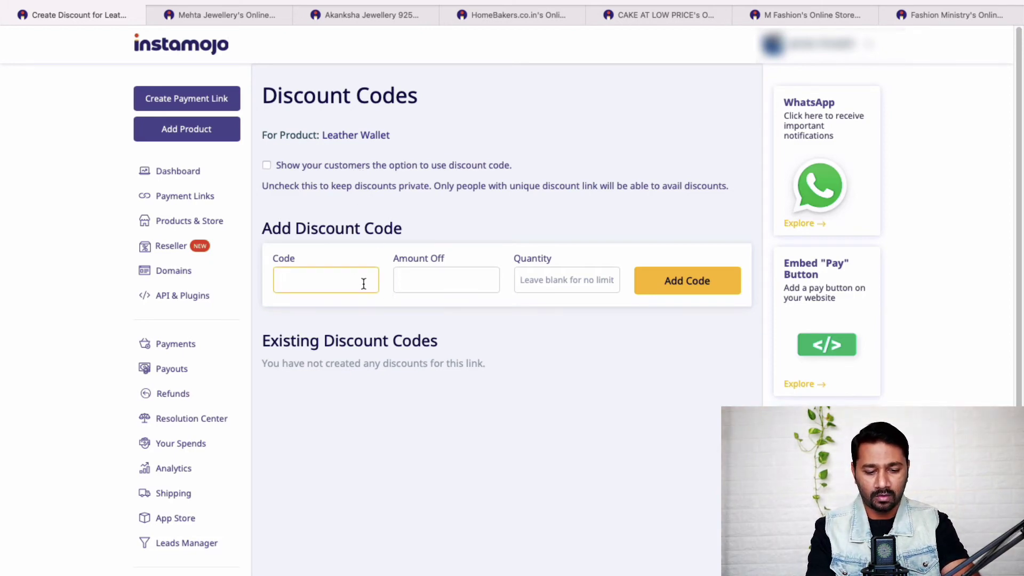
text(WOW)
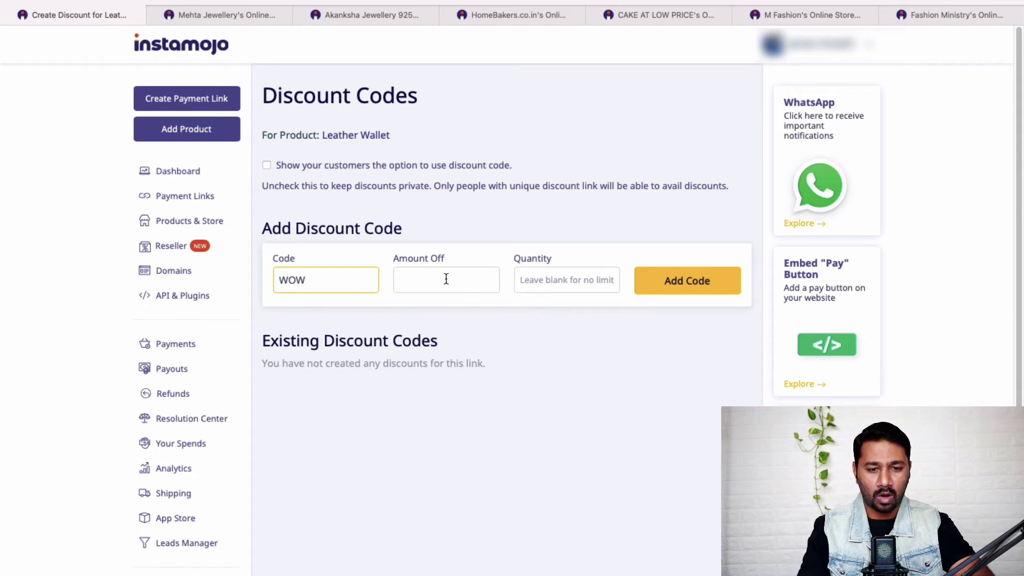
click(446, 278)
text(200)
click(572, 285)
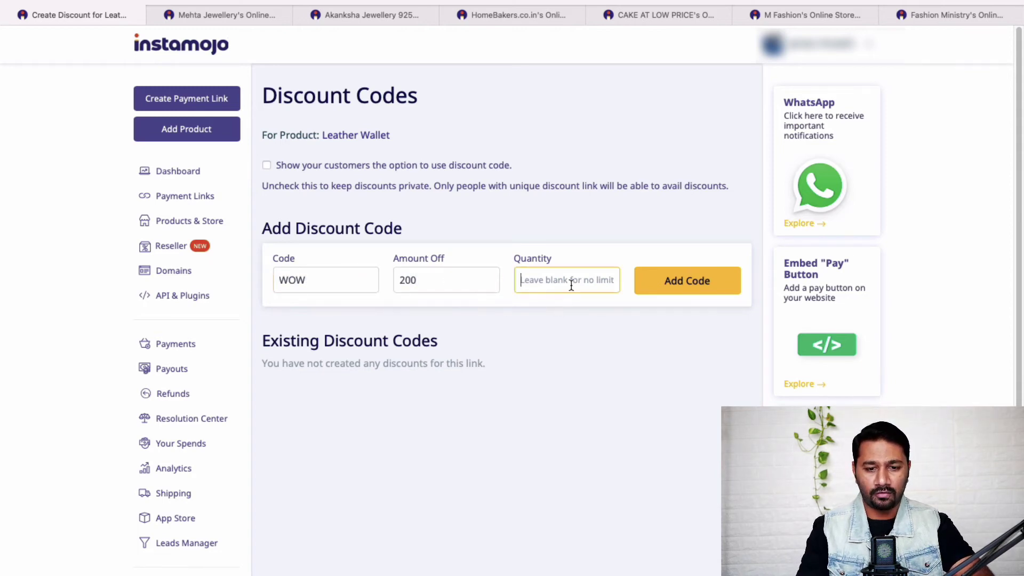
text(3)
click(689, 281)
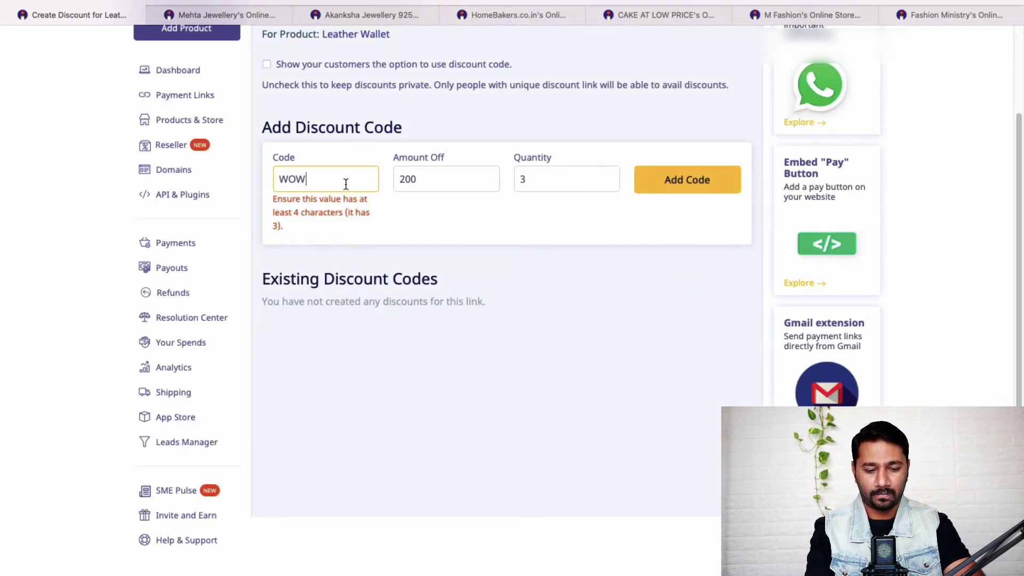
text(Y)
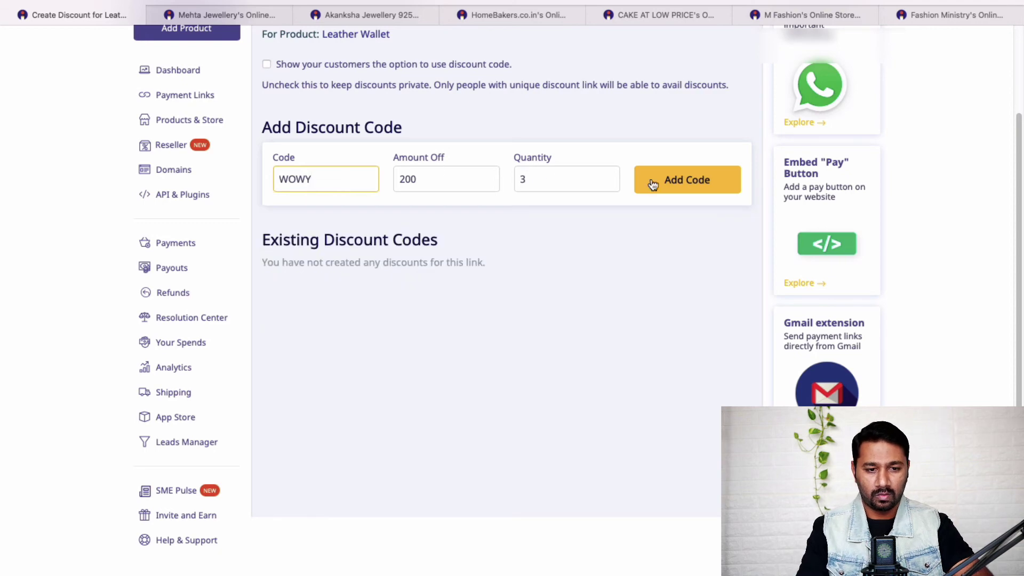
click(682, 176)
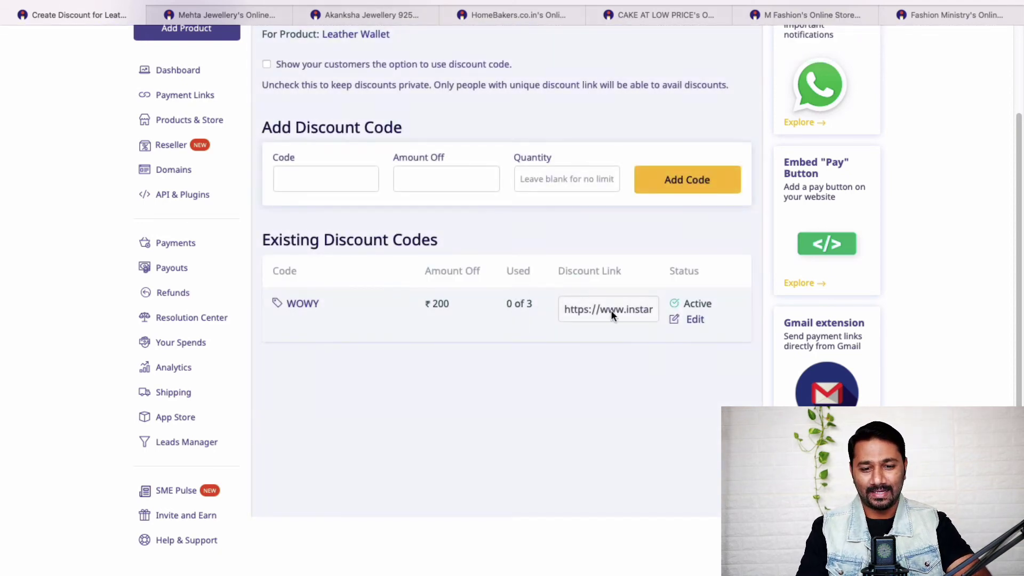
click(624, 315)
click(206, 14)
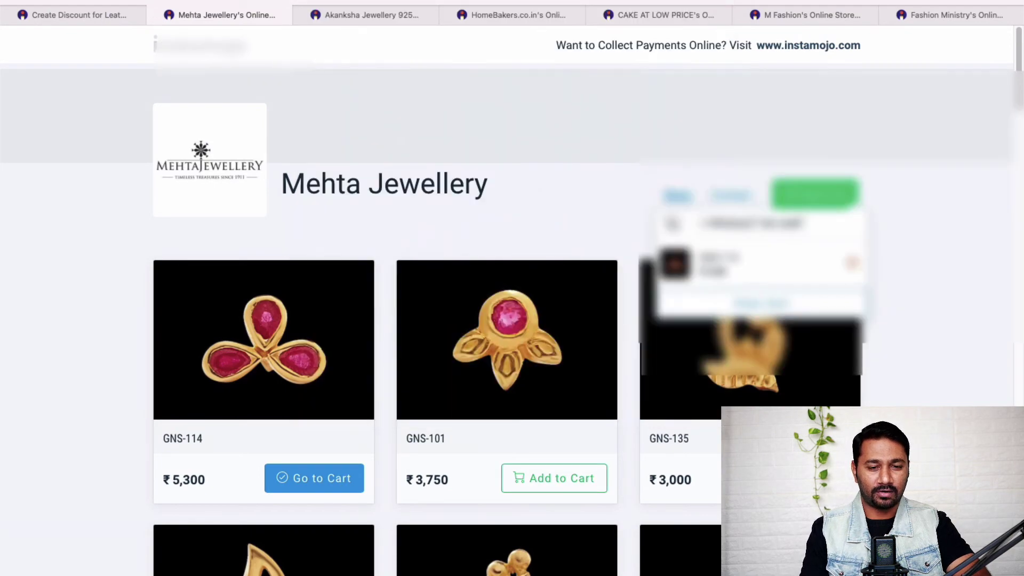
Step: Open the WOWY link to confirm the wallet shows ₹799 instead of ₹999, then return to Discount Codes
key(Return)
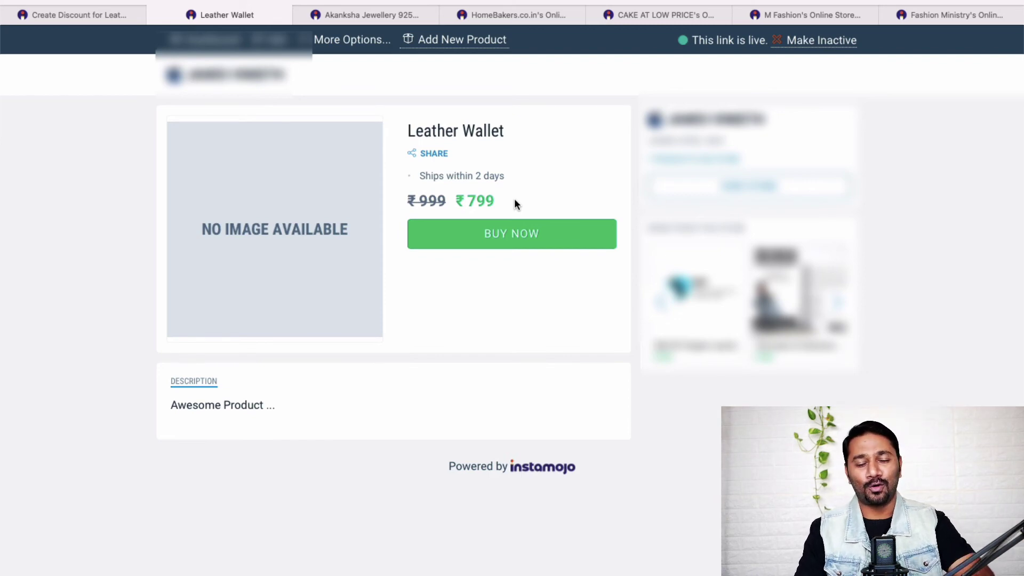
click(104, 9)
scroll(470, 337, up, 2)
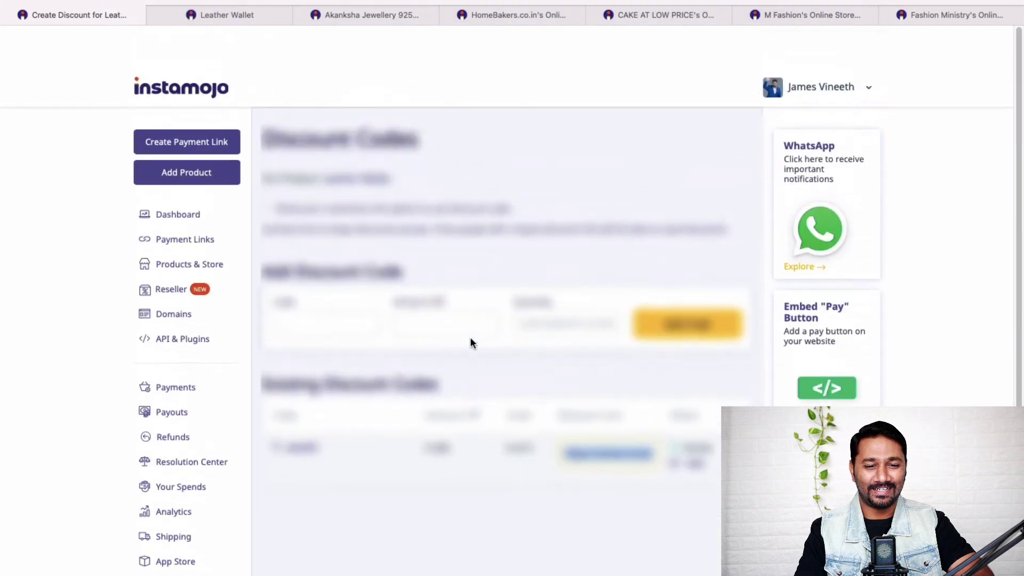
Step: Go to the Dashboard to start a new payment link
click(181, 171)
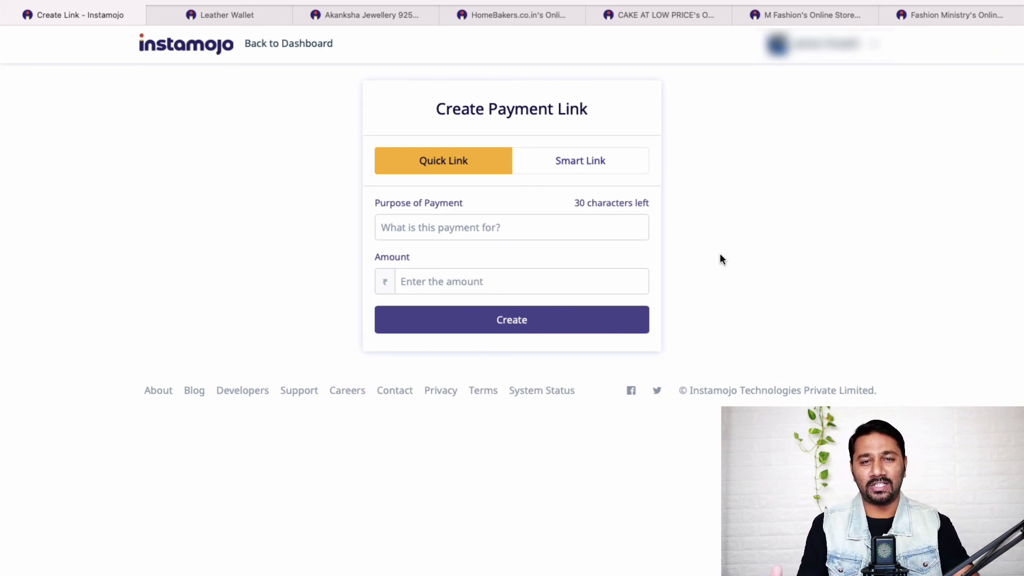
Step: Create a Quick Link with purpose 'Pending Payment' and amount 32000, then copy the new link
click(551, 231)
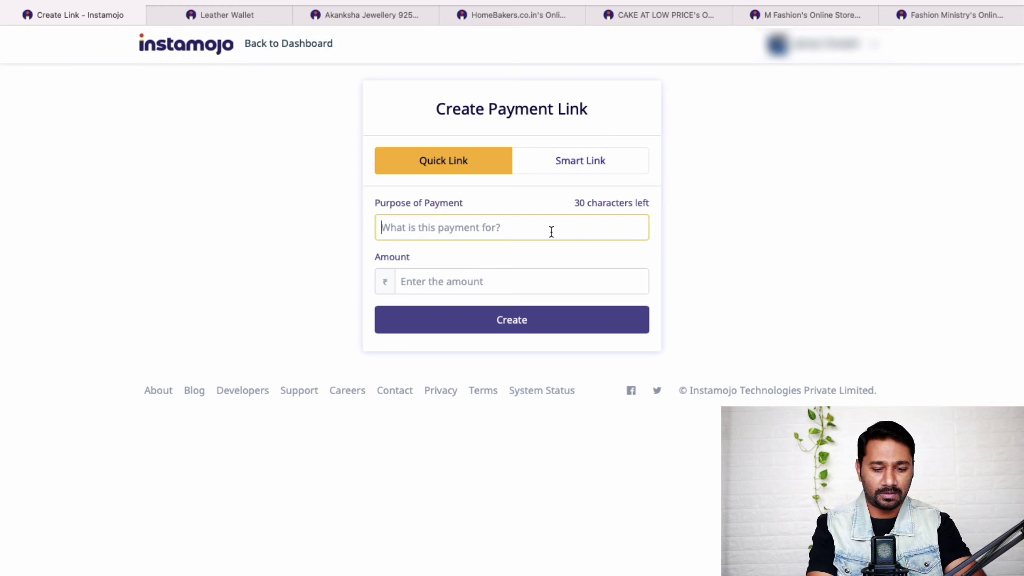
text(P)
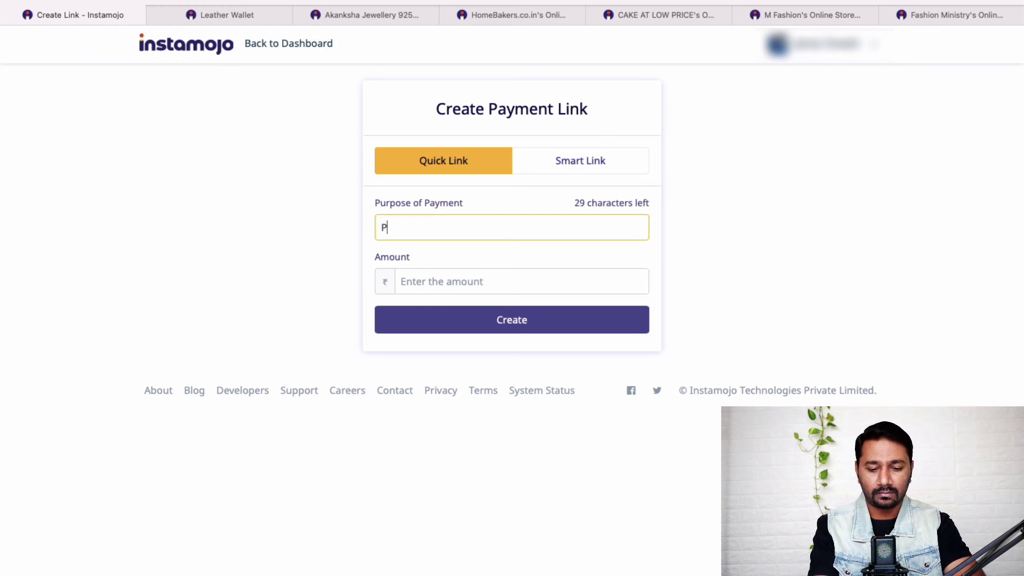
text(ending Paymending Paymet)
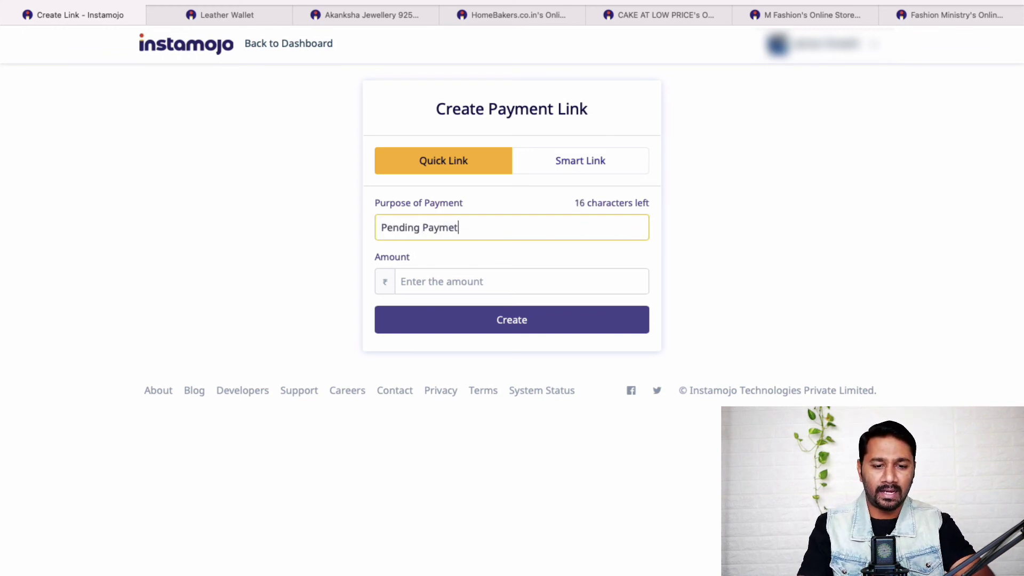
key(BackSpace)
text(nt)
click(570, 279)
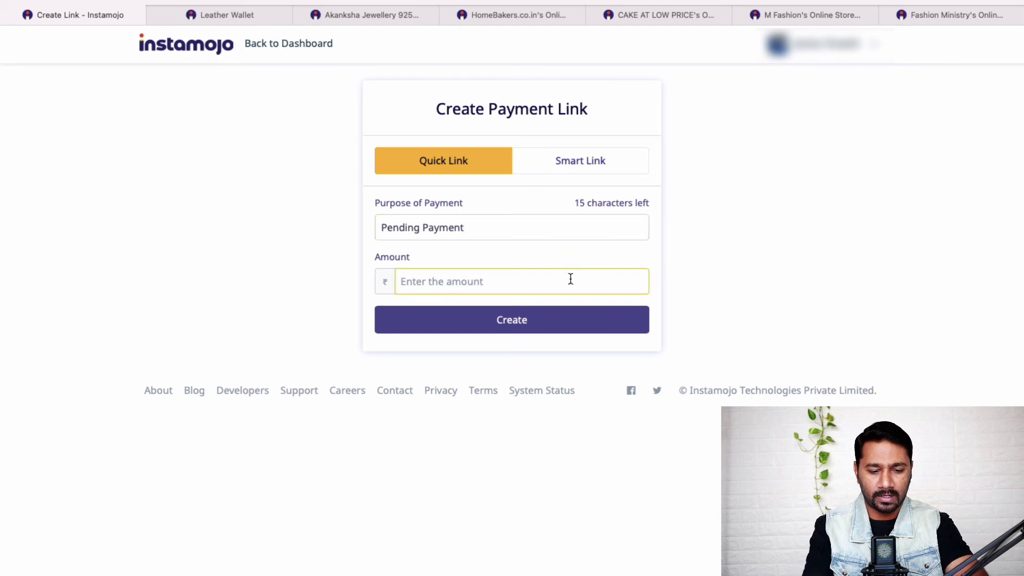
text(32000)
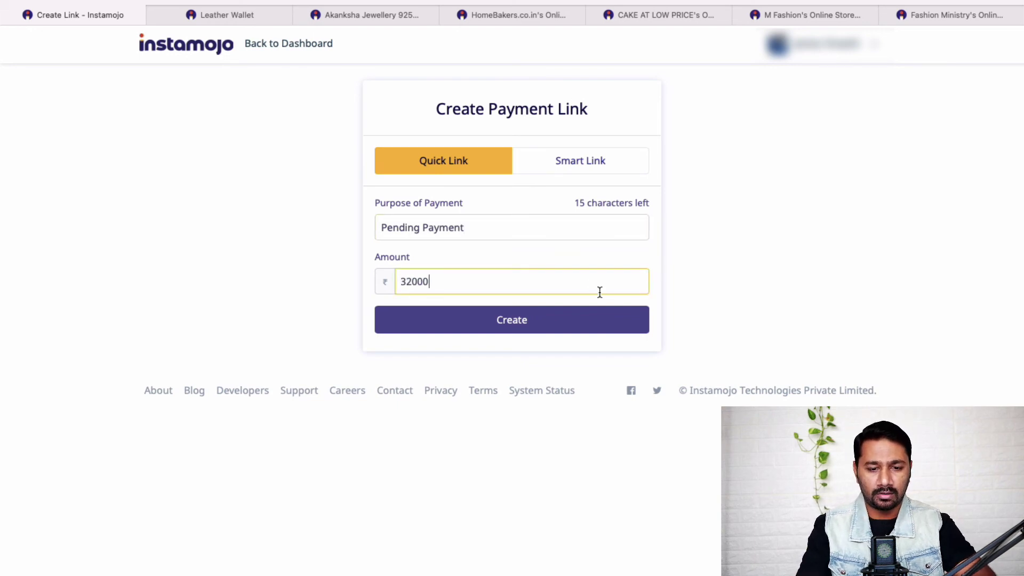
click(590, 320)
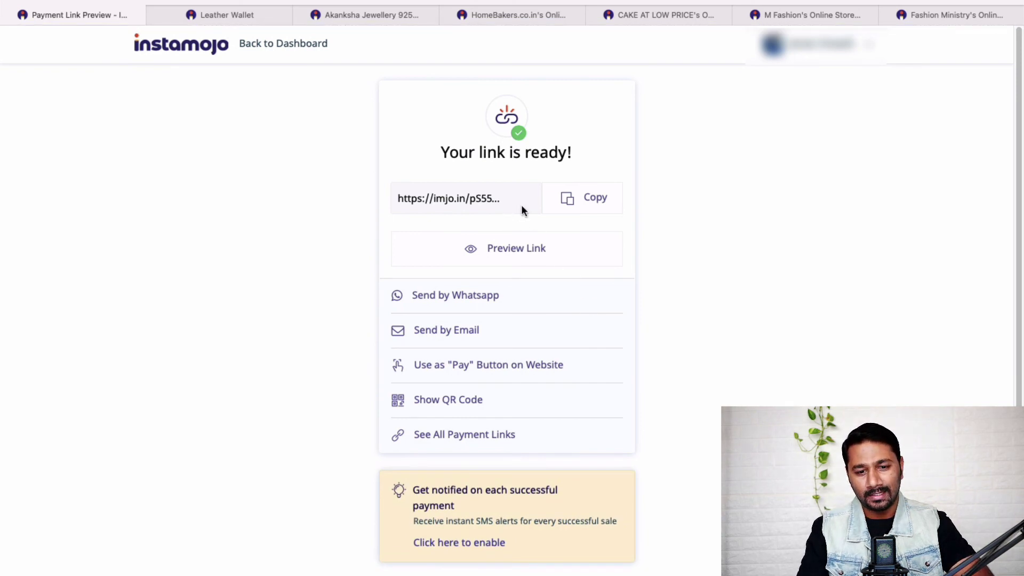
click(587, 200)
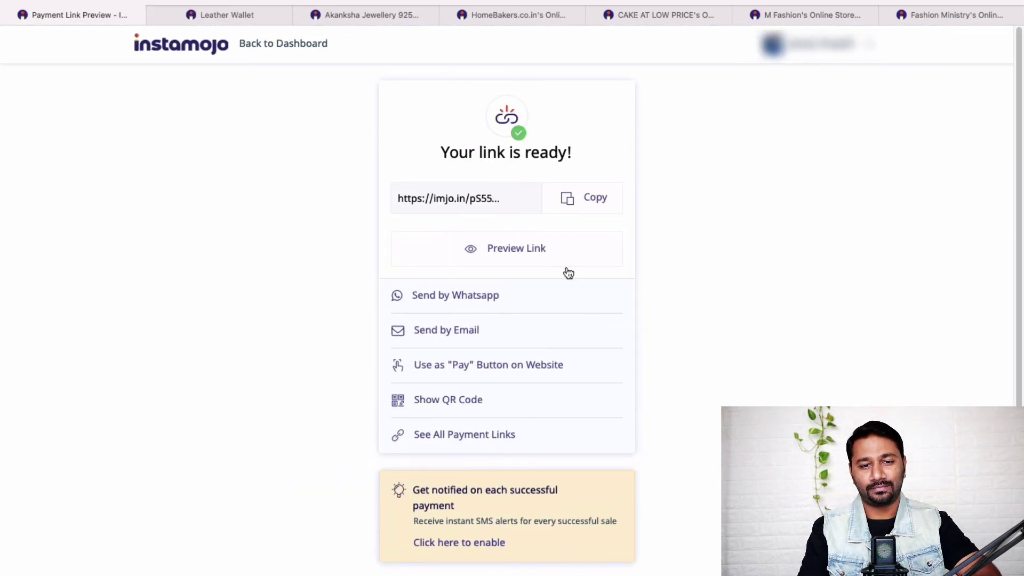
Step: Copy the Pending Payment link again
click(587, 200)
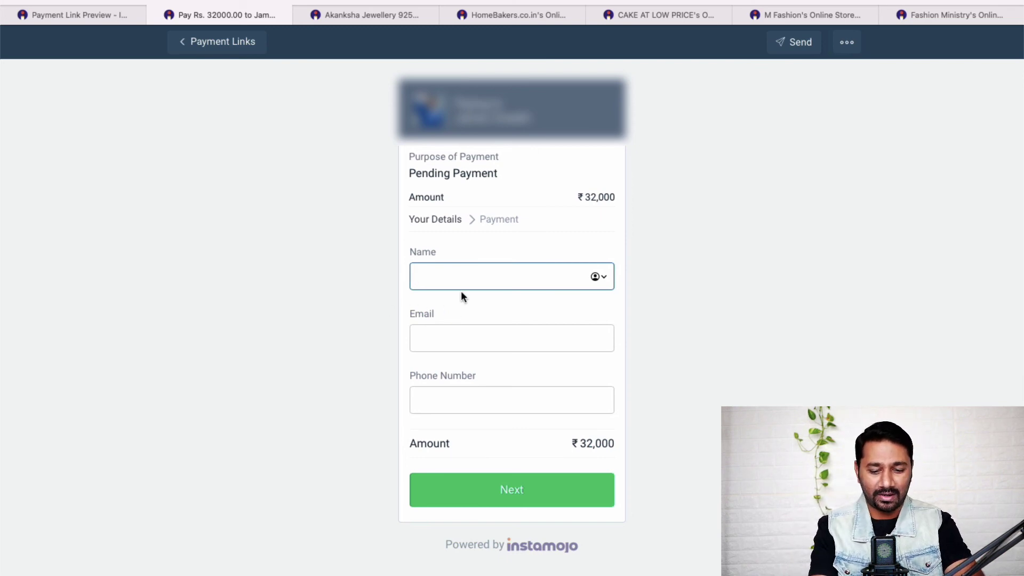
Step: Enter the payer's name, e-mail and phone number and continue to the Payment step
text(Name)
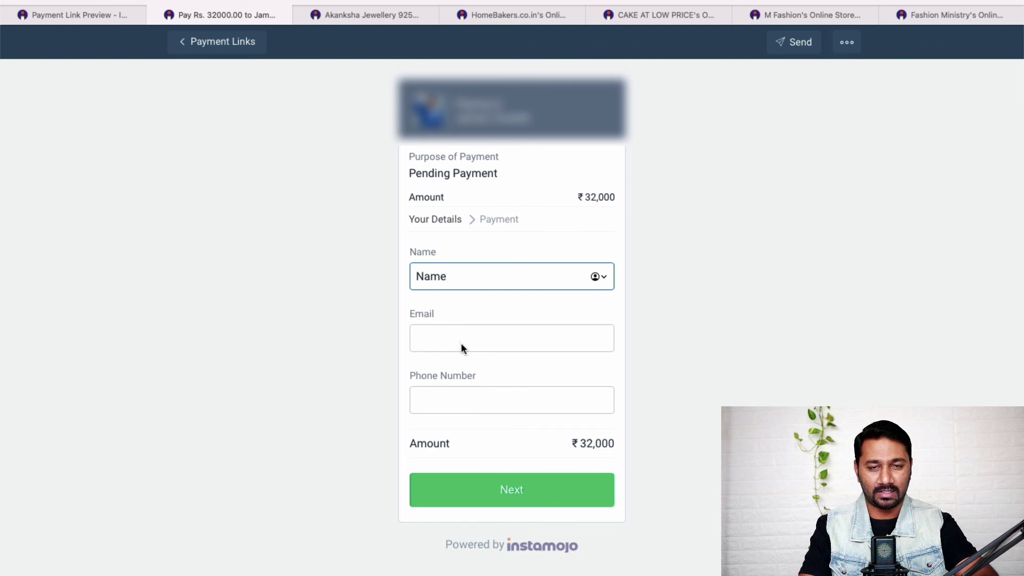
click(461, 343)
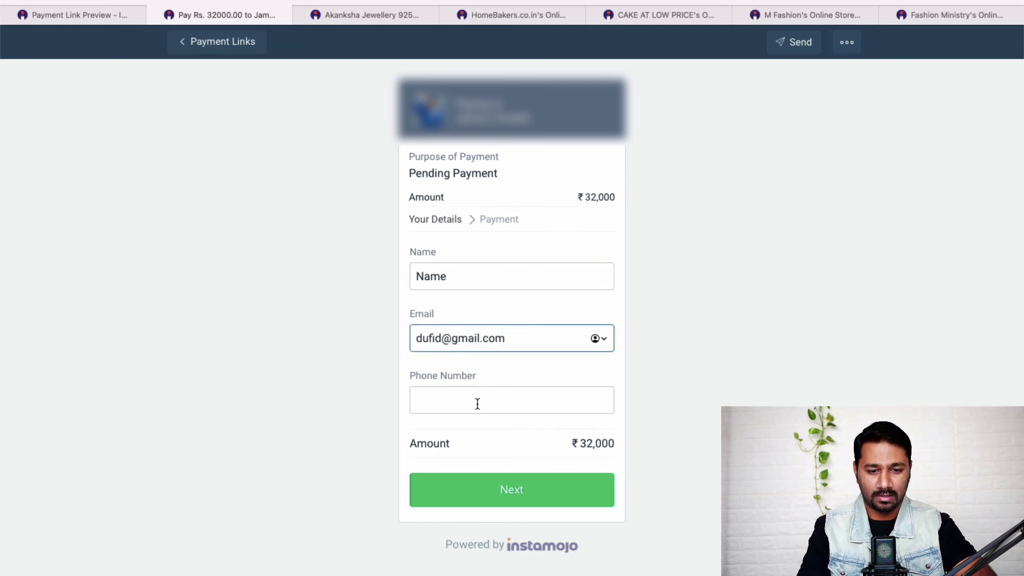
click(478, 403)
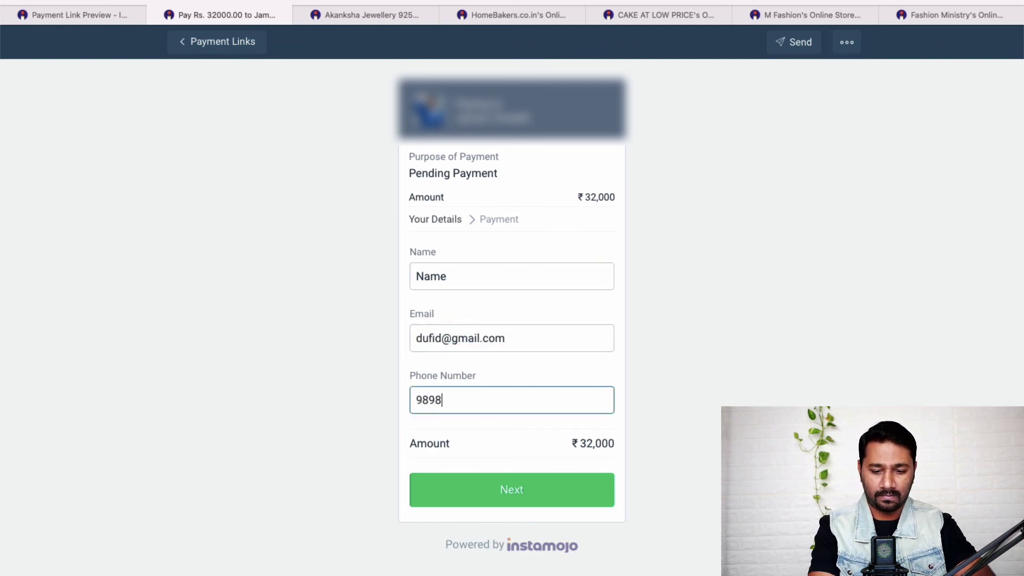
click(550, 491)
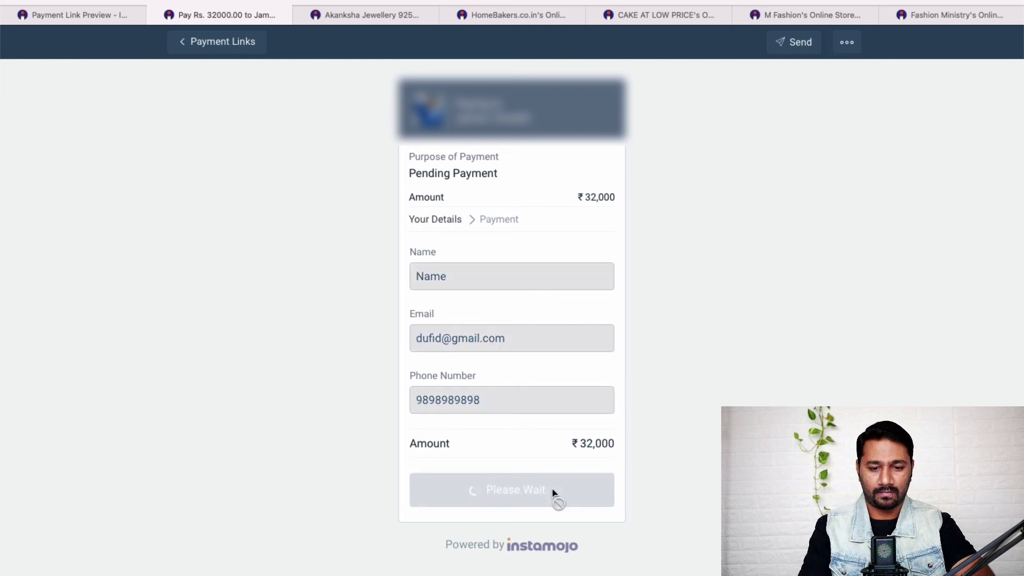
Step: Choose Credit Card from the other payment methods, with the ₹33,136.34 total shown
scroll(654, 441, down, 3)
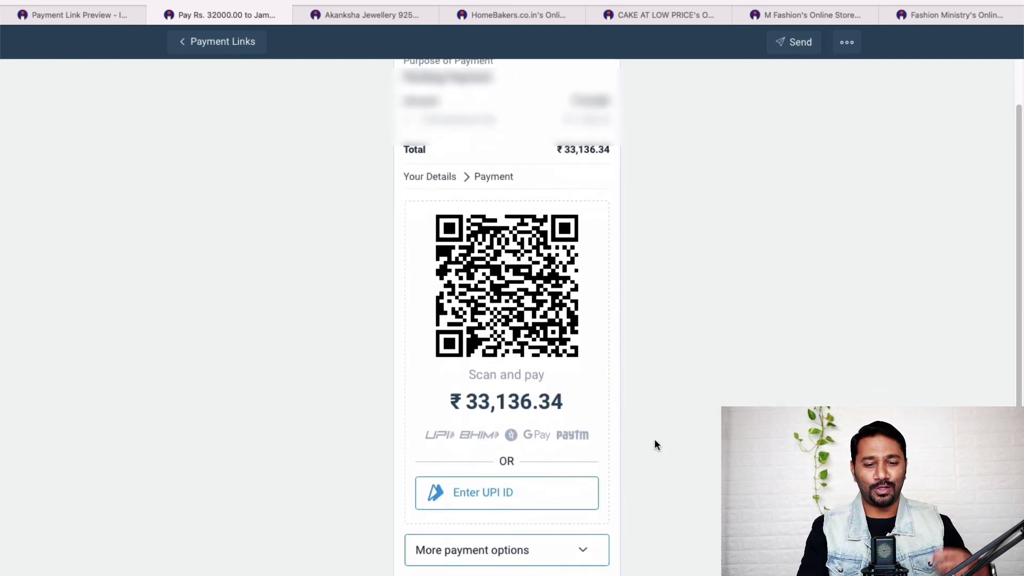
scroll(655, 441, up, 2)
scroll(654, 442, down, 3)
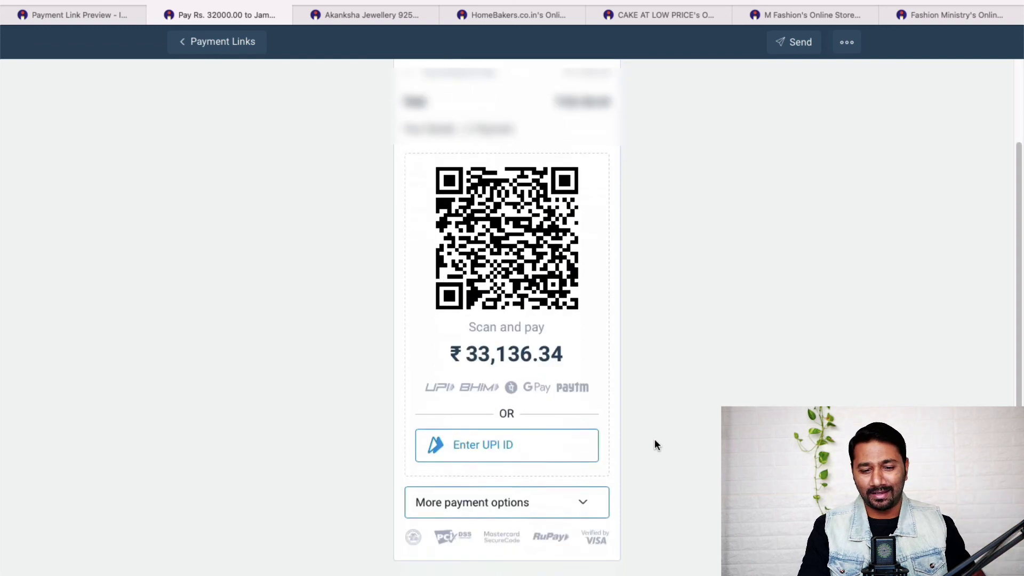
click(591, 503)
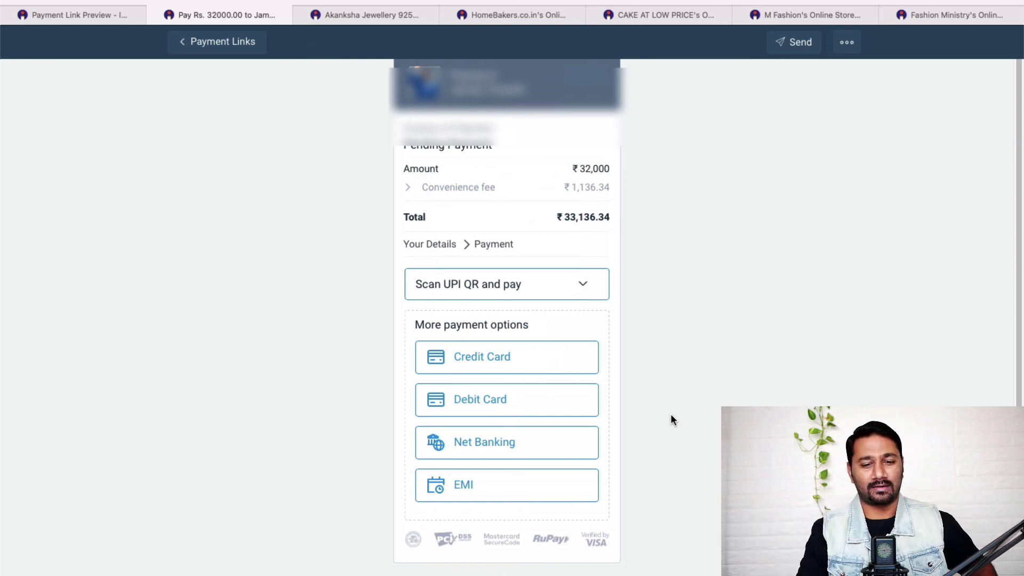
click(488, 354)
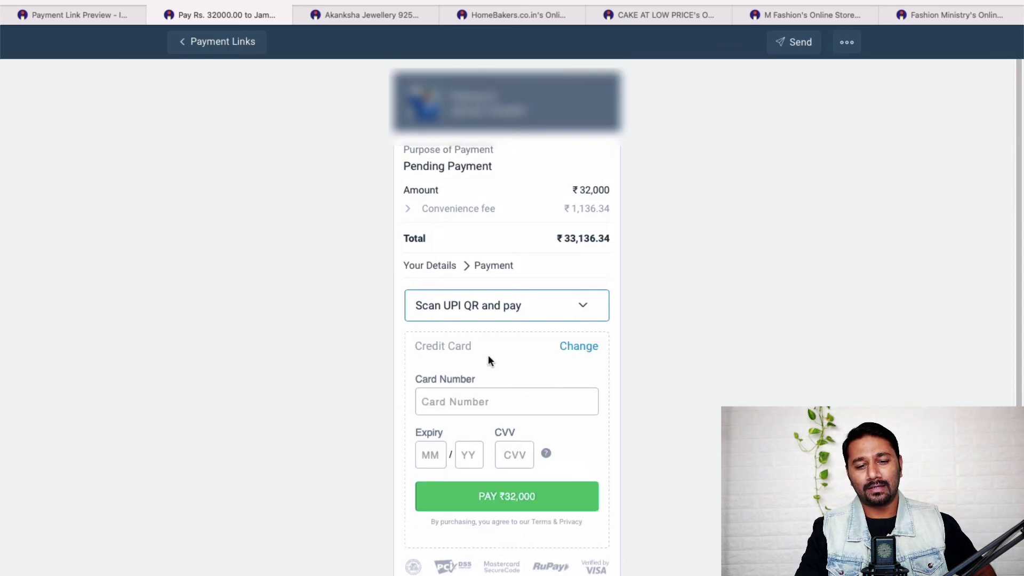